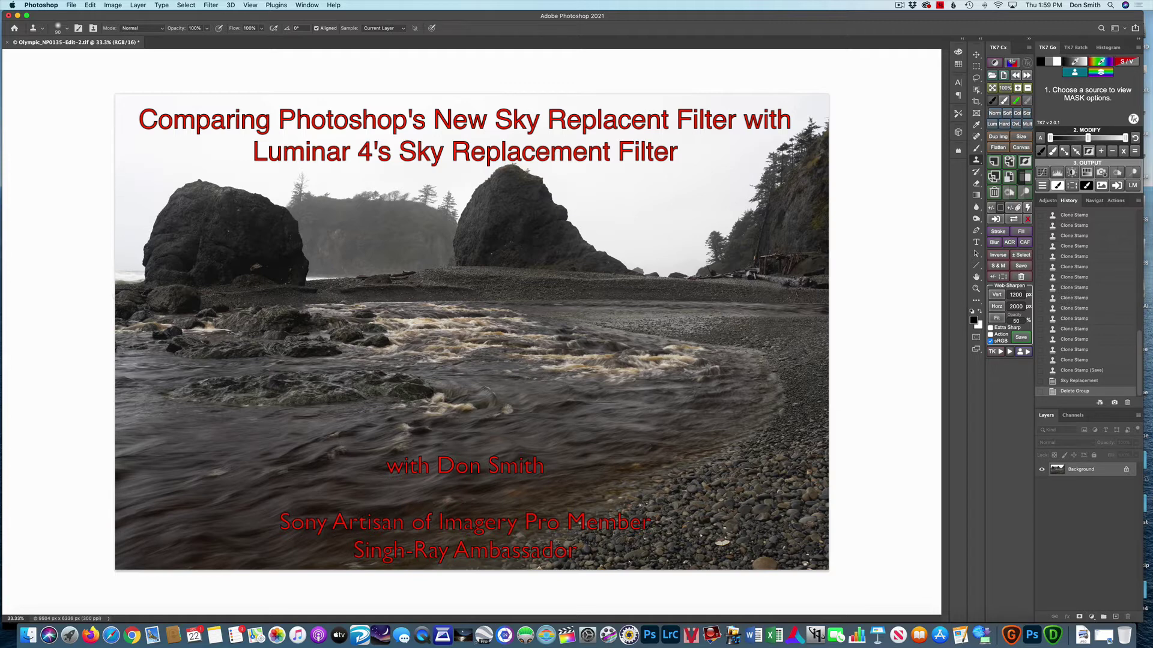
Step: View the About Photoshop window for version 22.0.0, then close it
left_click(44, 5)
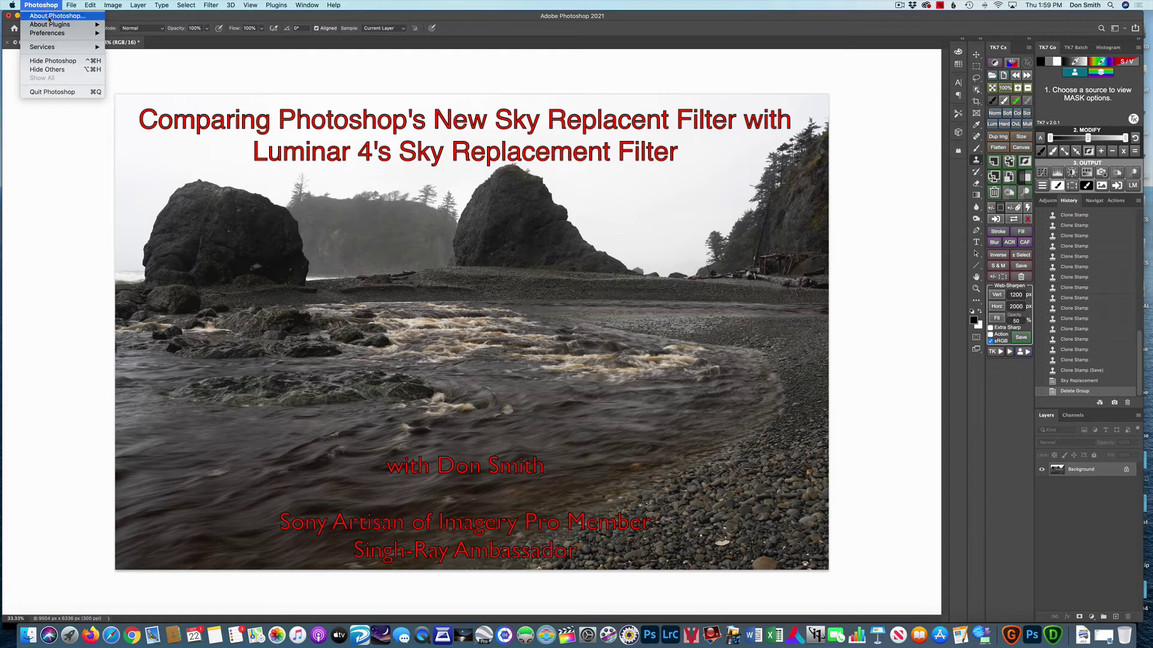
left_click(51, 16)
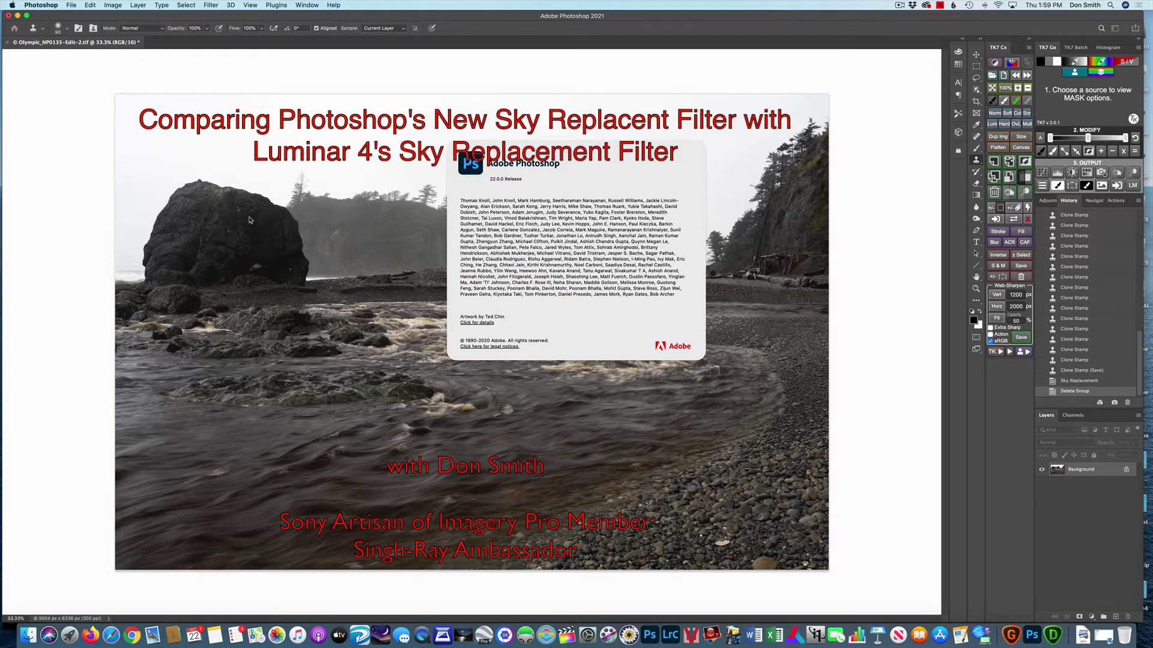
left_click(35, 6)
left_click(35, 178)
left_click(592, 231)
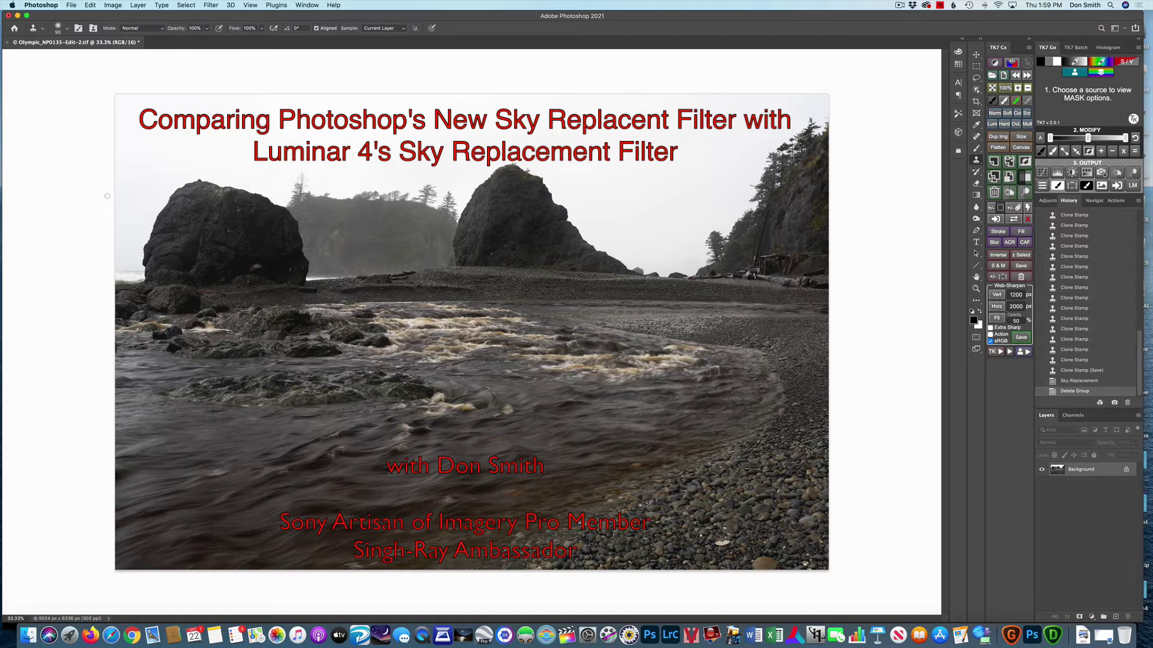
left_click(90, 5)
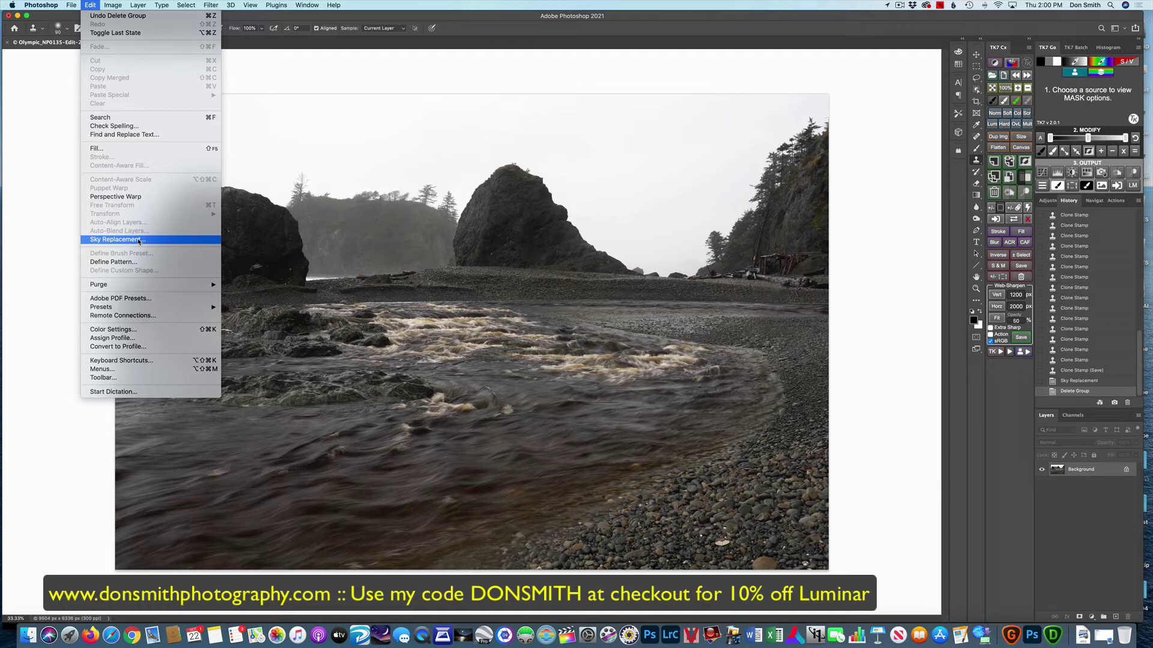
left_click(23, 245)
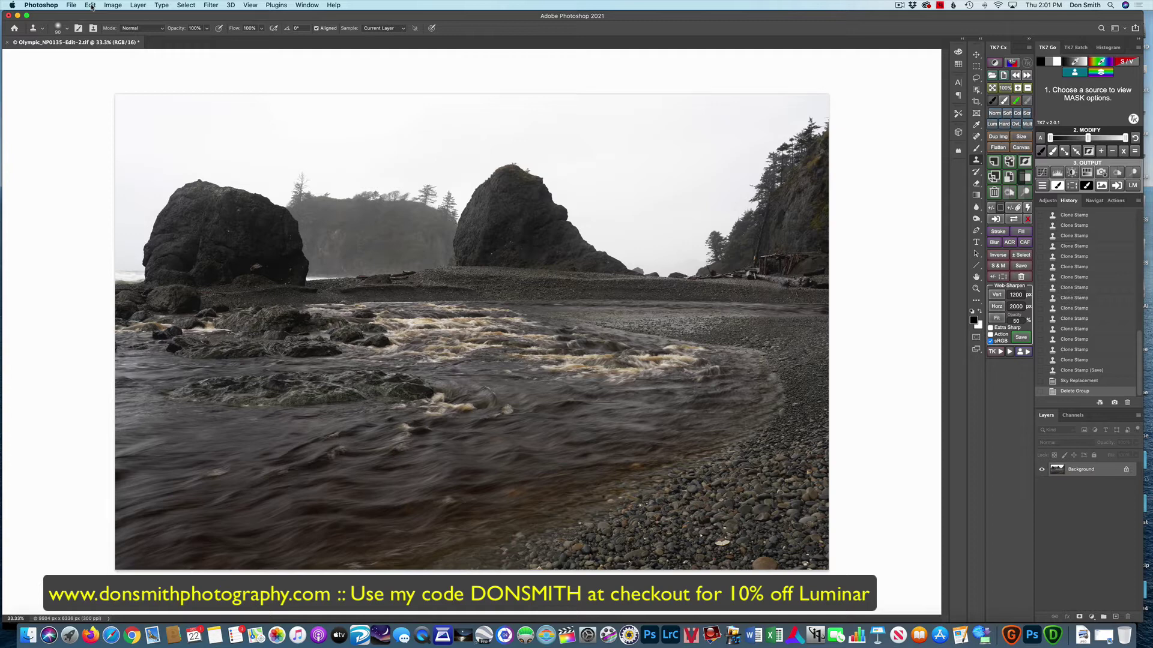
Step: Launch Edit > Sky Replacement and bring up its sky presets picker
left_click(91, 6)
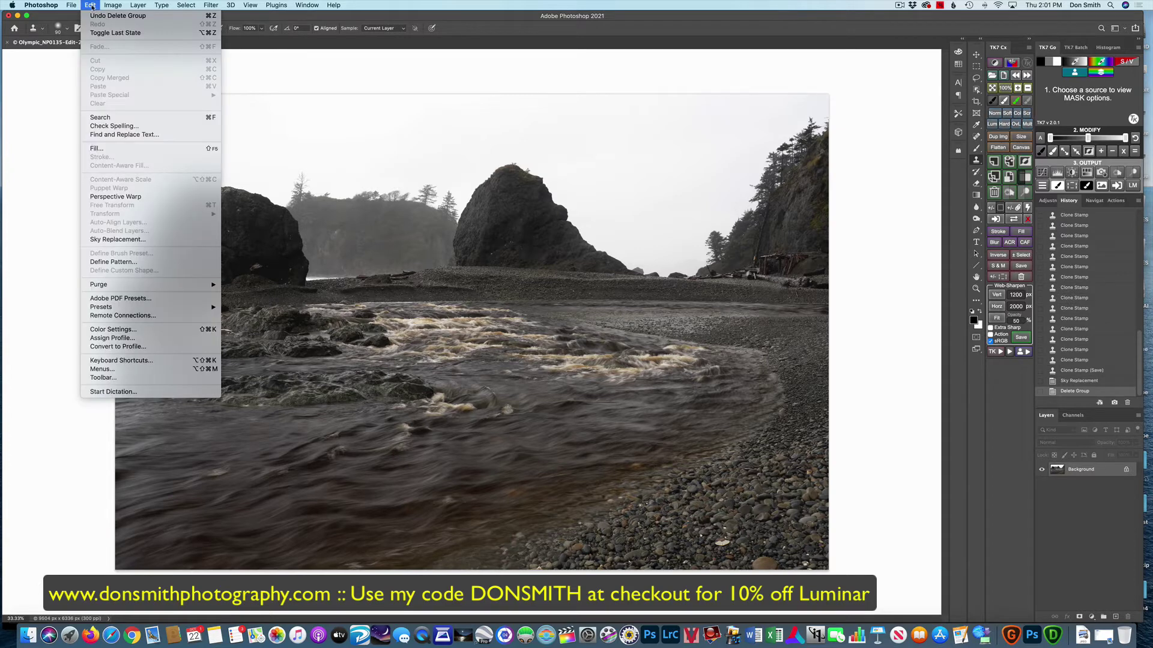
left_click(116, 240)
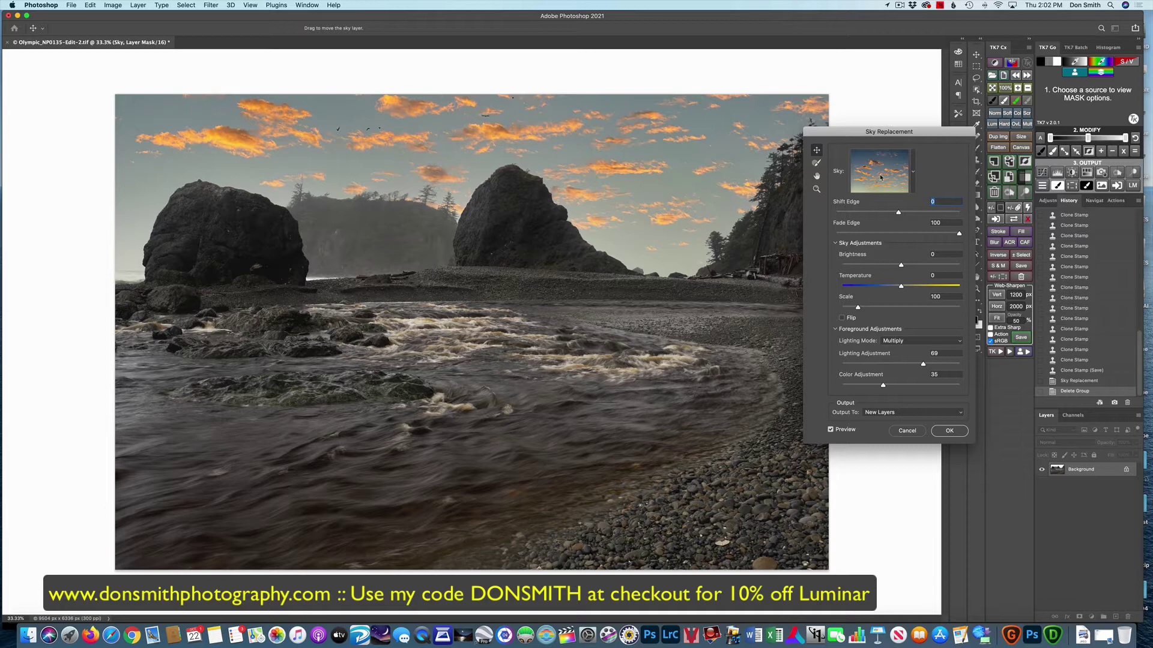
left_click(880, 178)
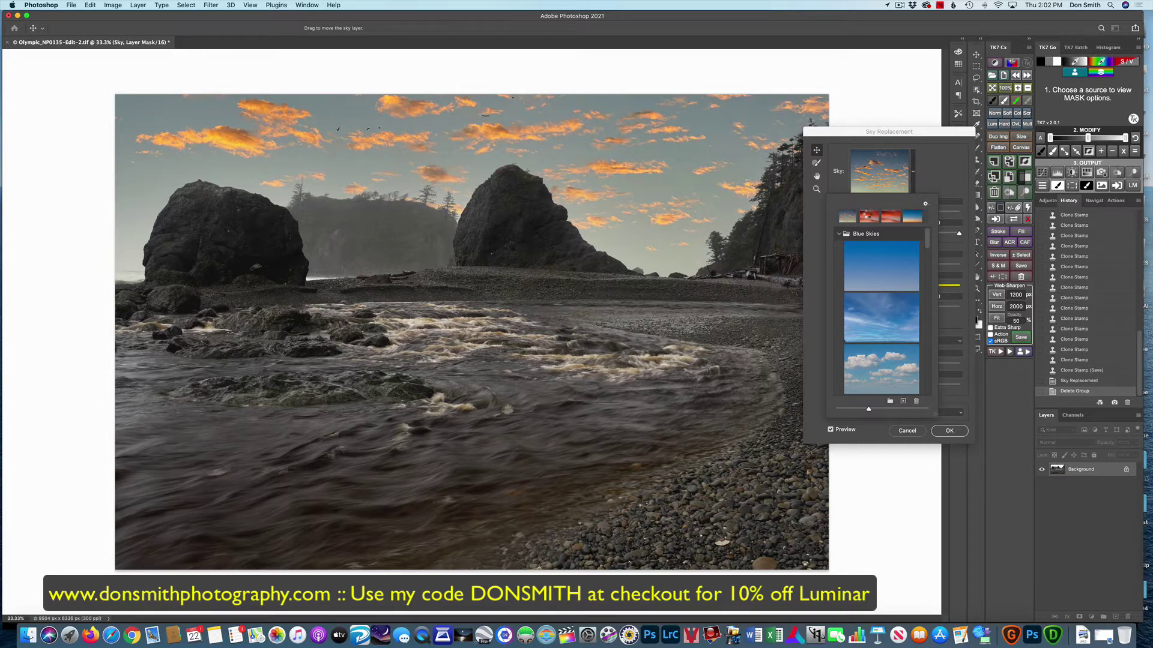
Step: Pick a red sunset sky preset and back out of adding a custom sky image
left_click(868, 216)
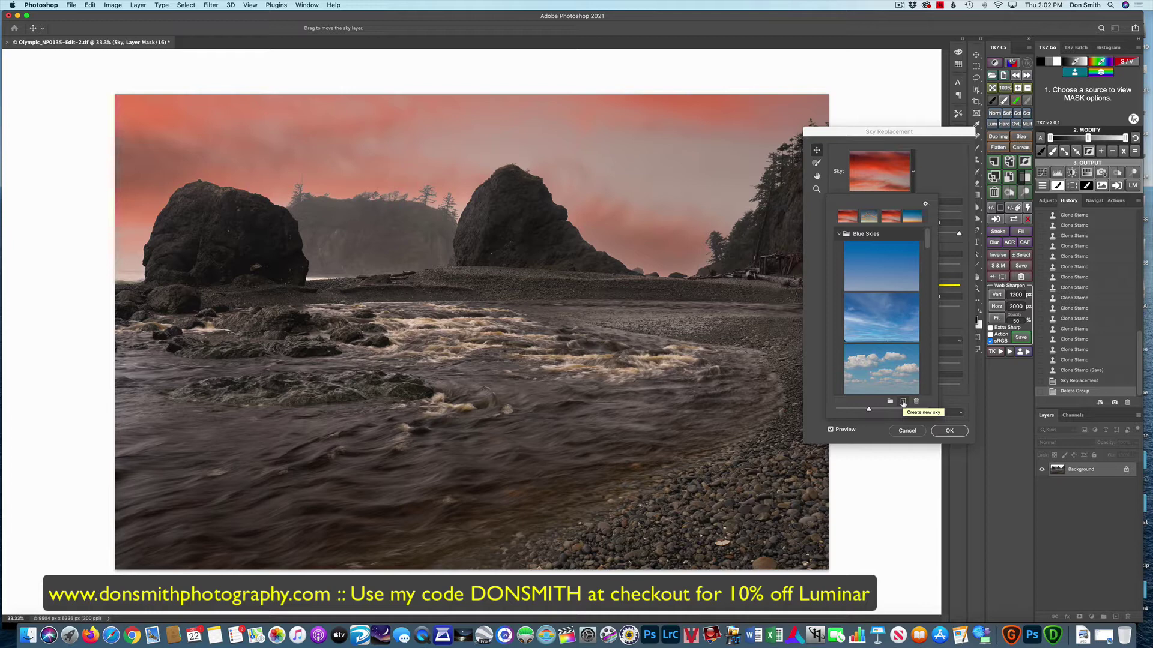
left_click(903, 401)
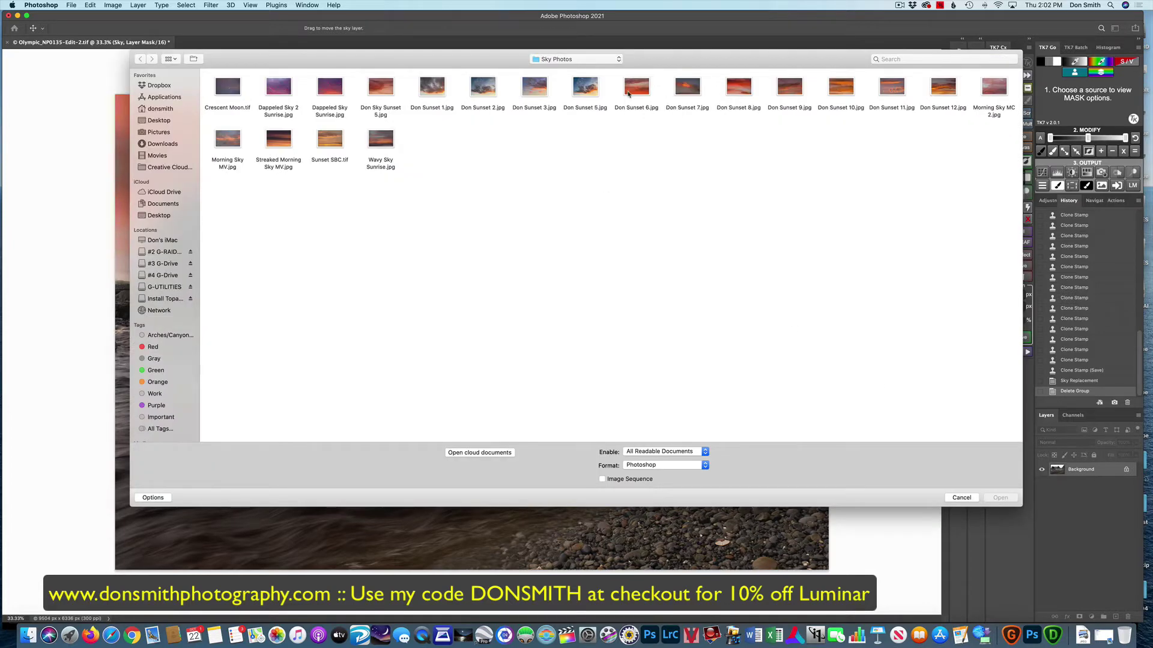
left_click(962, 498)
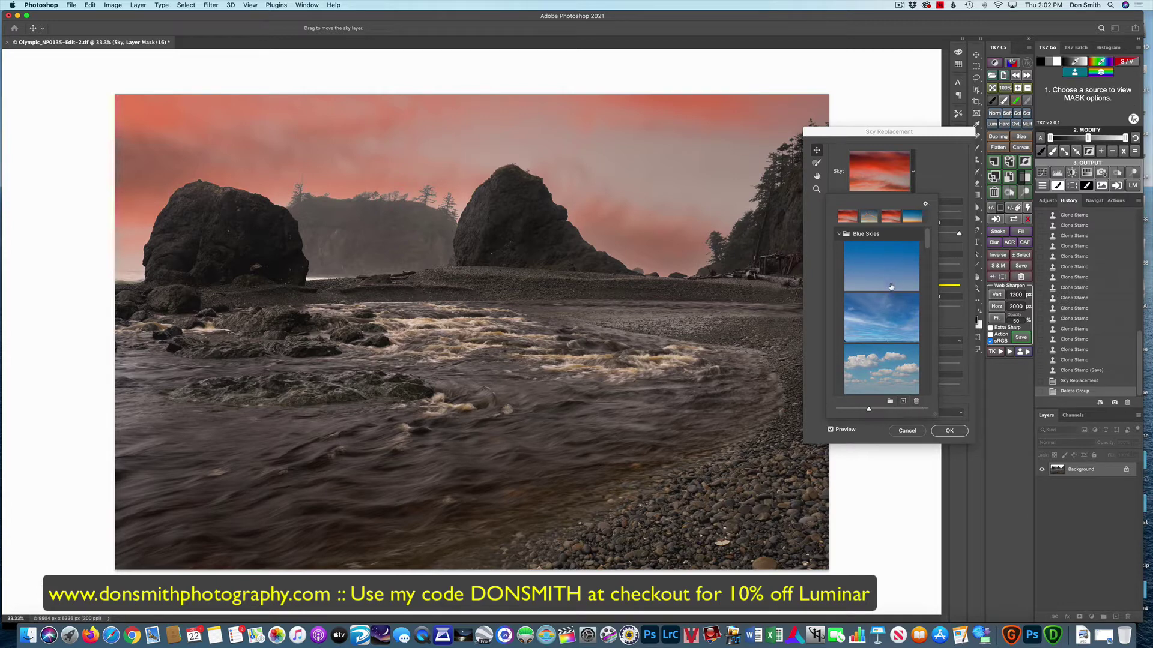
Step: Preview the third red sunset sky and cancel deleting the preset
left_click(891, 218)
left_click(915, 401)
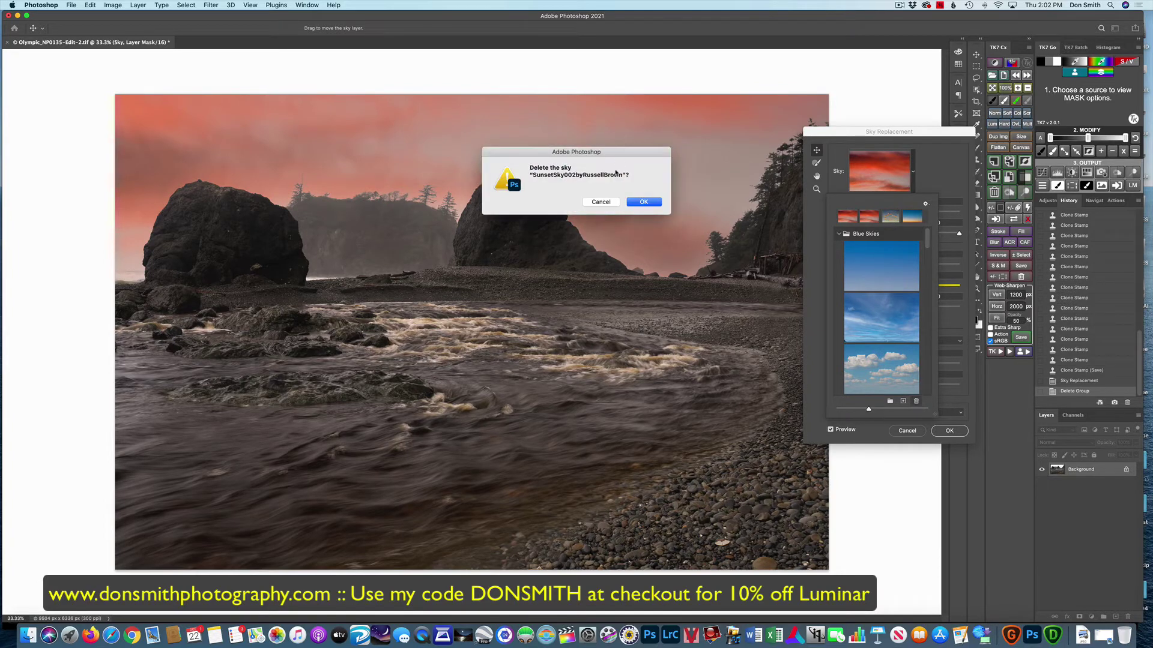
left_click(601, 202)
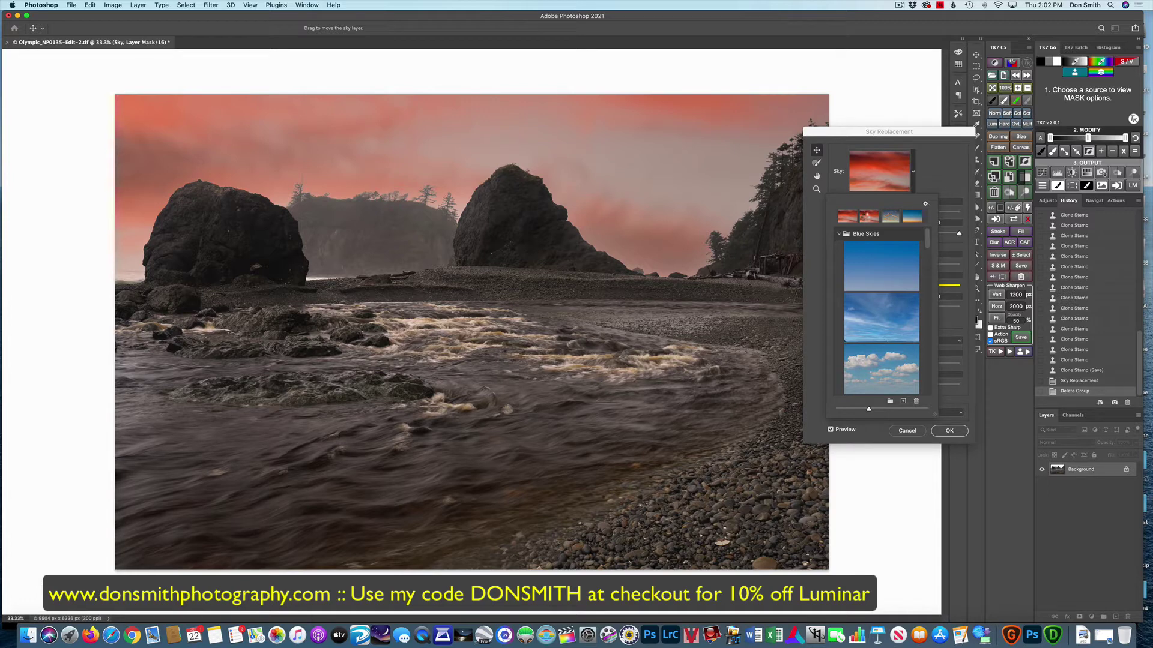
Step: Apply the sky as new layers, trash the Sky Replacement Group, and reopen Sky Replacement
left_click(951, 430)
left_click(950, 431)
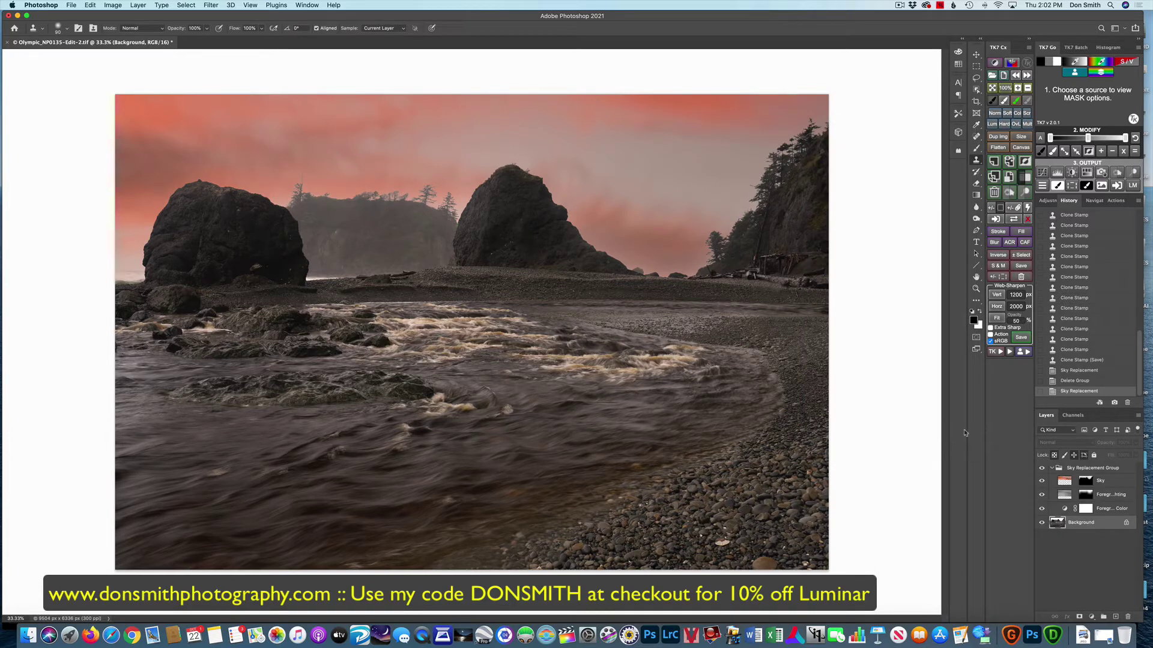
left_click(1051, 470)
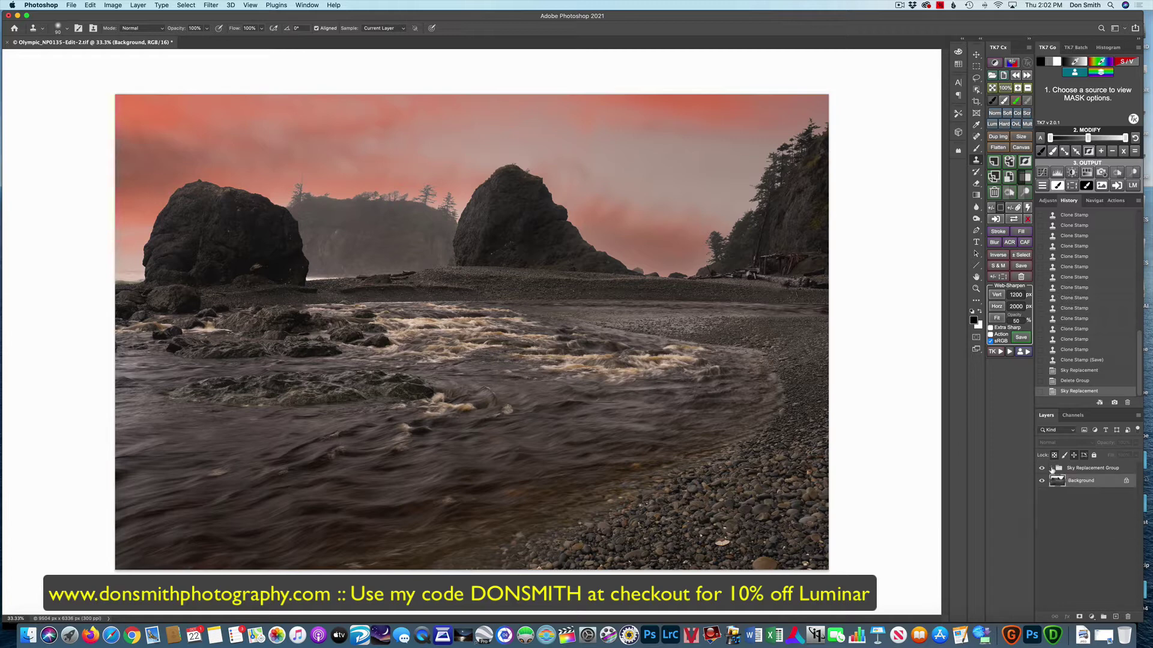
left_click(1078, 469)
left_click_drag(1078, 469, 1128, 617)
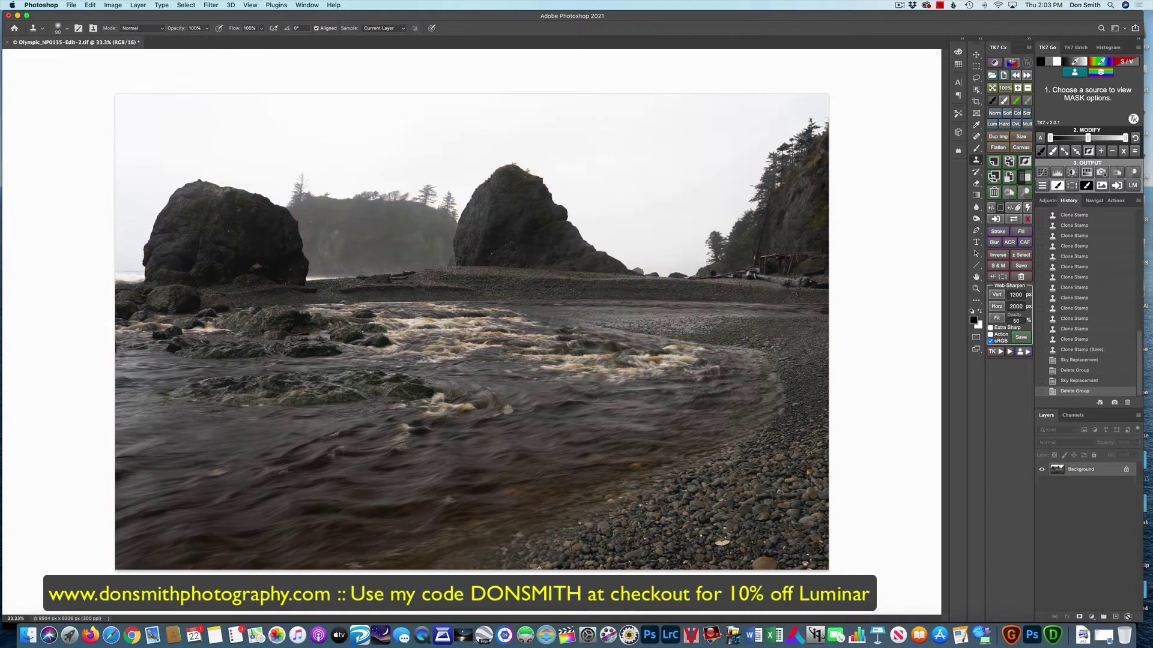
left_click(90, 6)
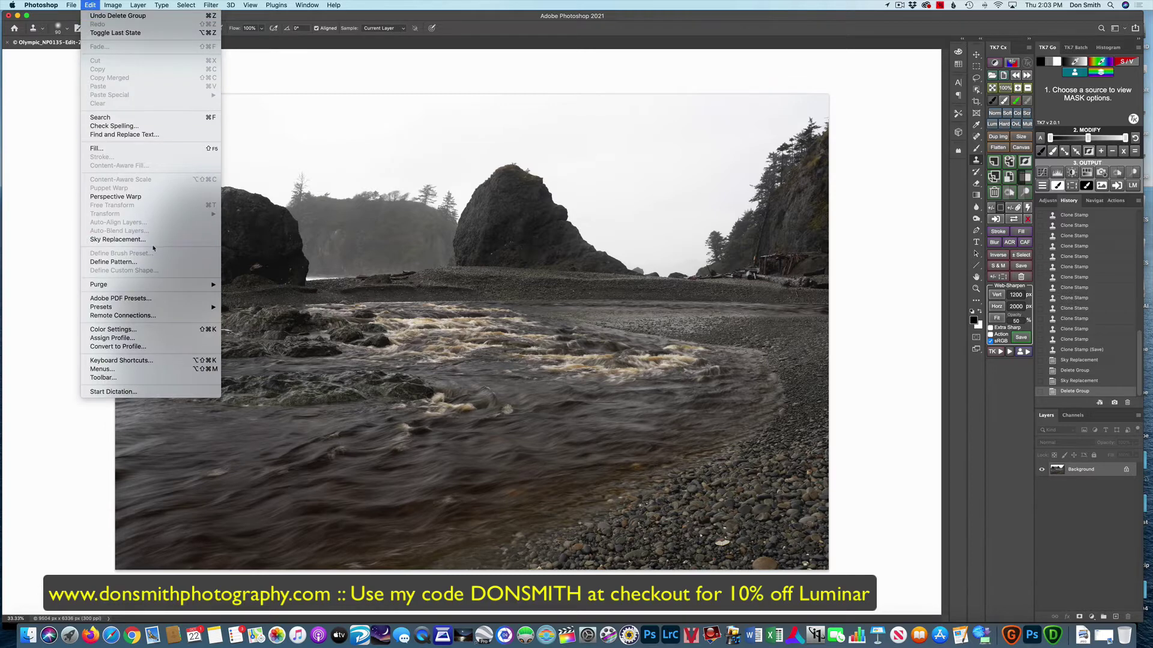
left_click(117, 240)
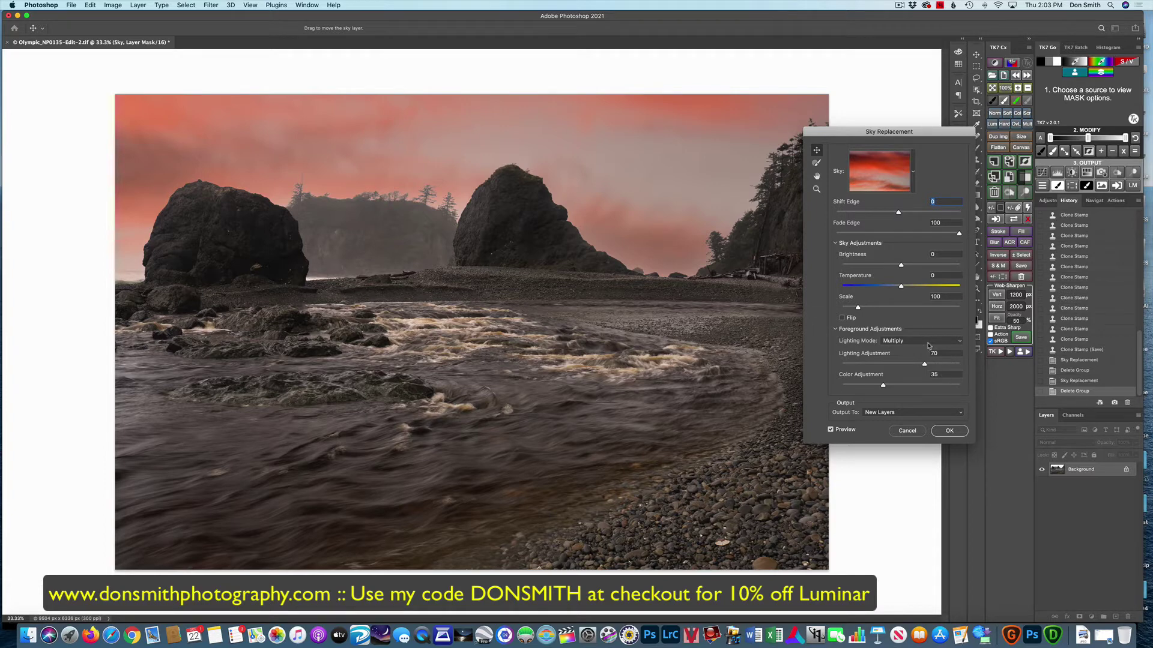
left_click(928, 343)
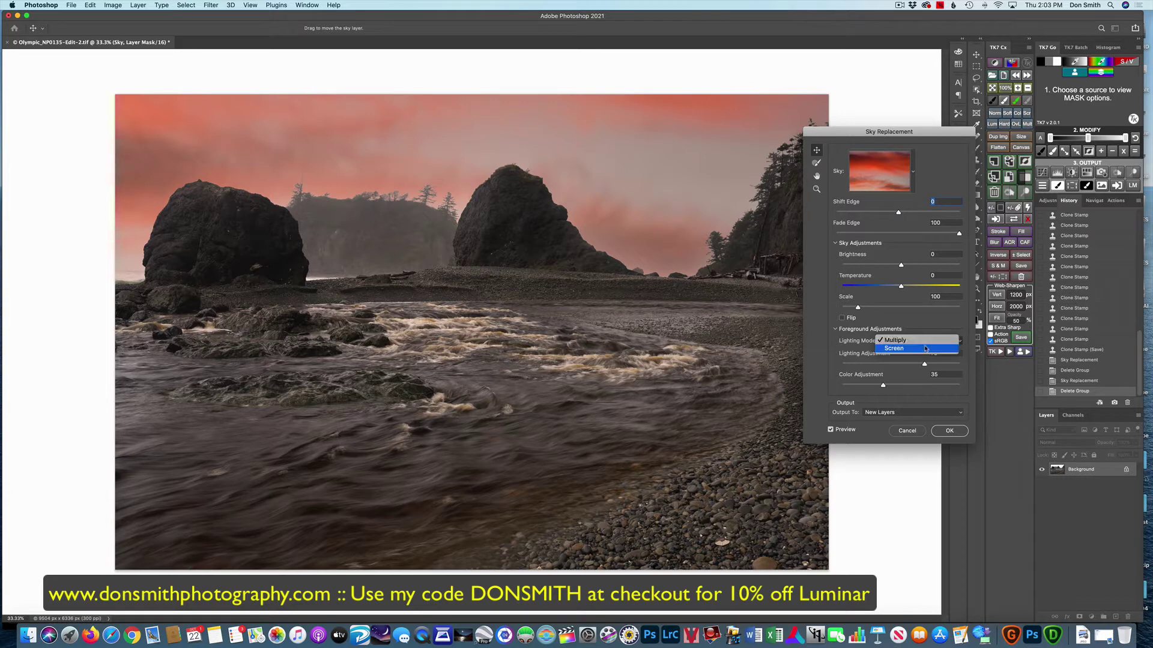
left_click(925, 348)
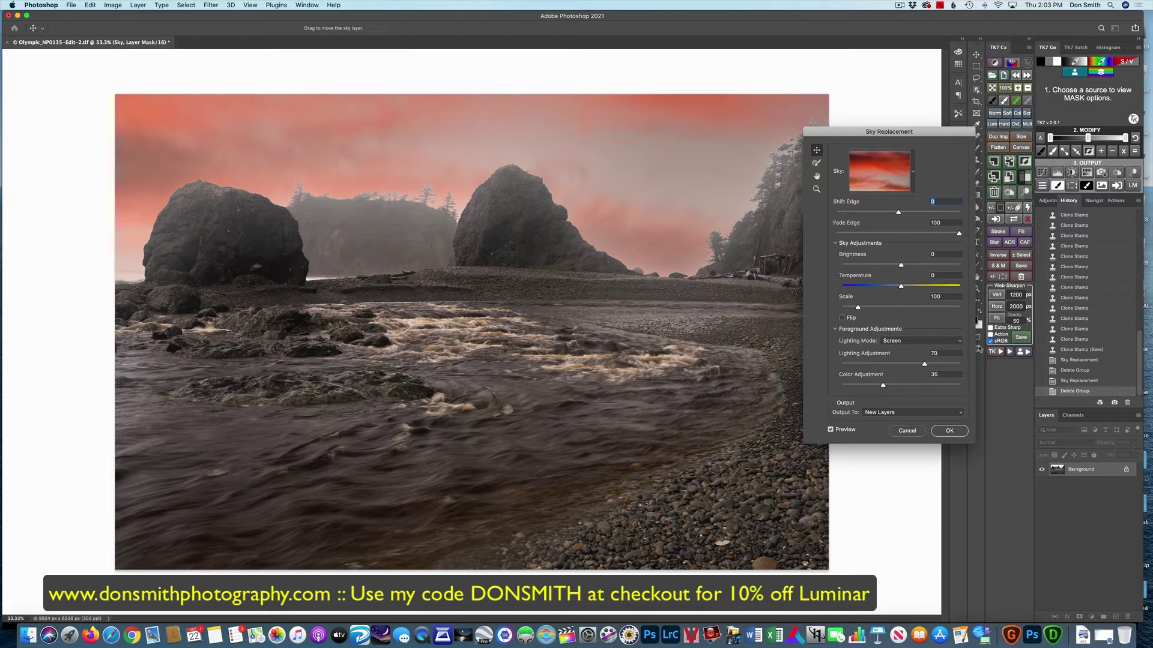
left_click(918, 342)
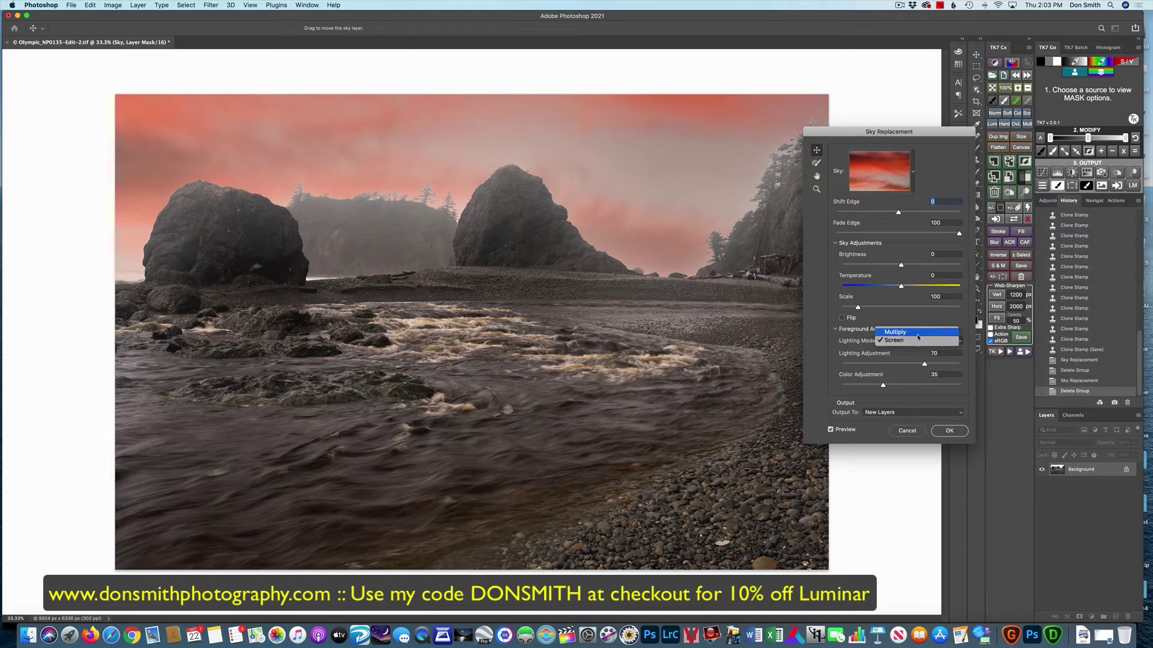
left_click(917, 334)
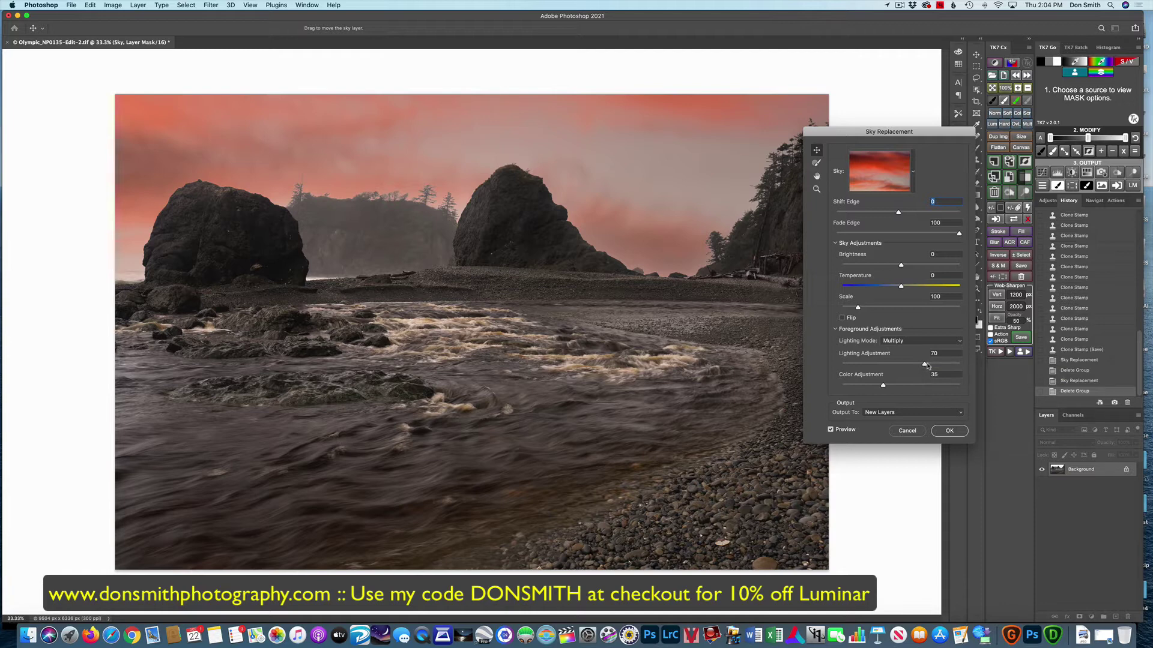
Step: Test Lighting Adjustment at 87, 100 and 2, then settle it at 80
left_click_drag(926, 365, 945, 364)
left_click_drag(945, 365, 964, 365)
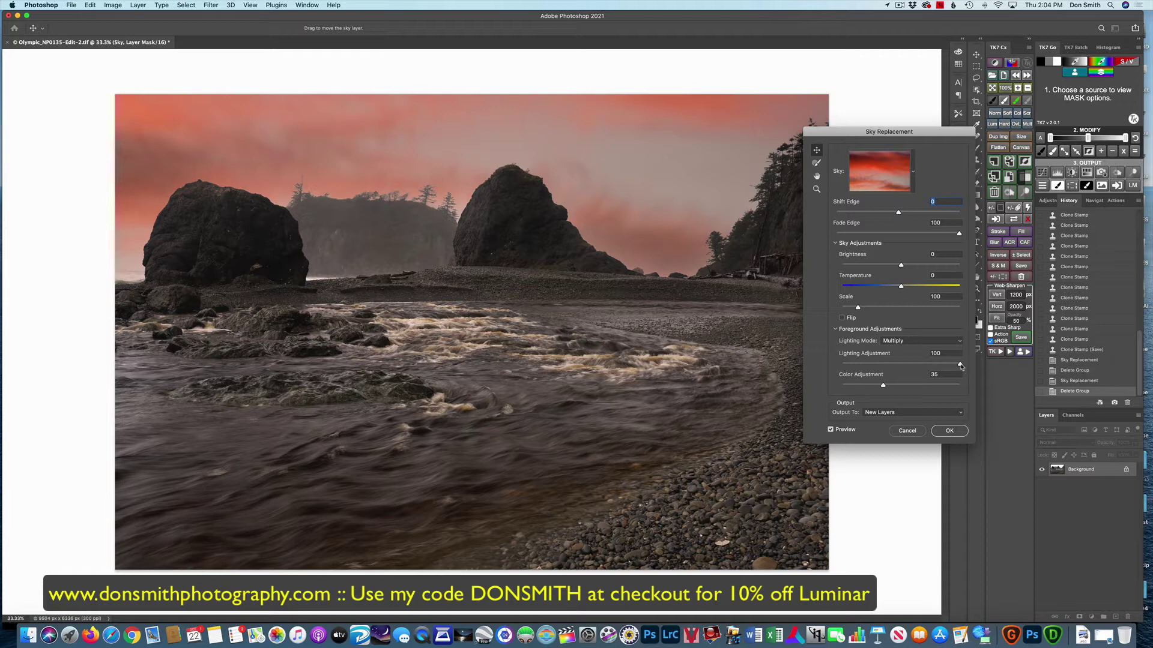
left_click_drag(959, 366, 844, 367)
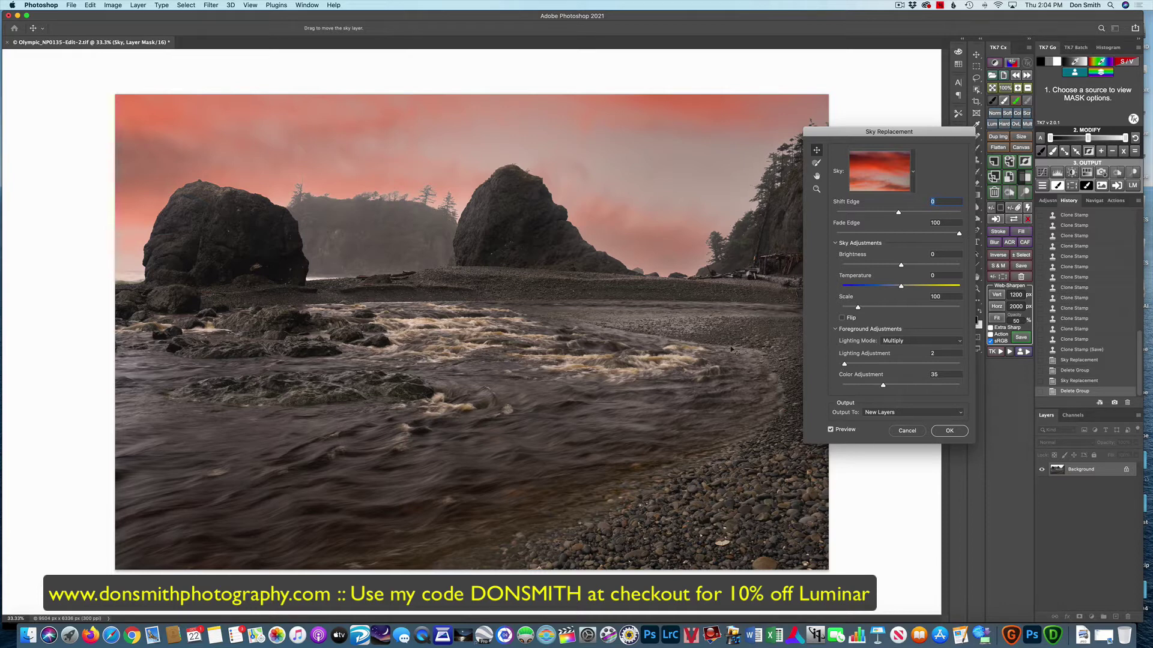
left_click_drag(844, 365, 913, 368)
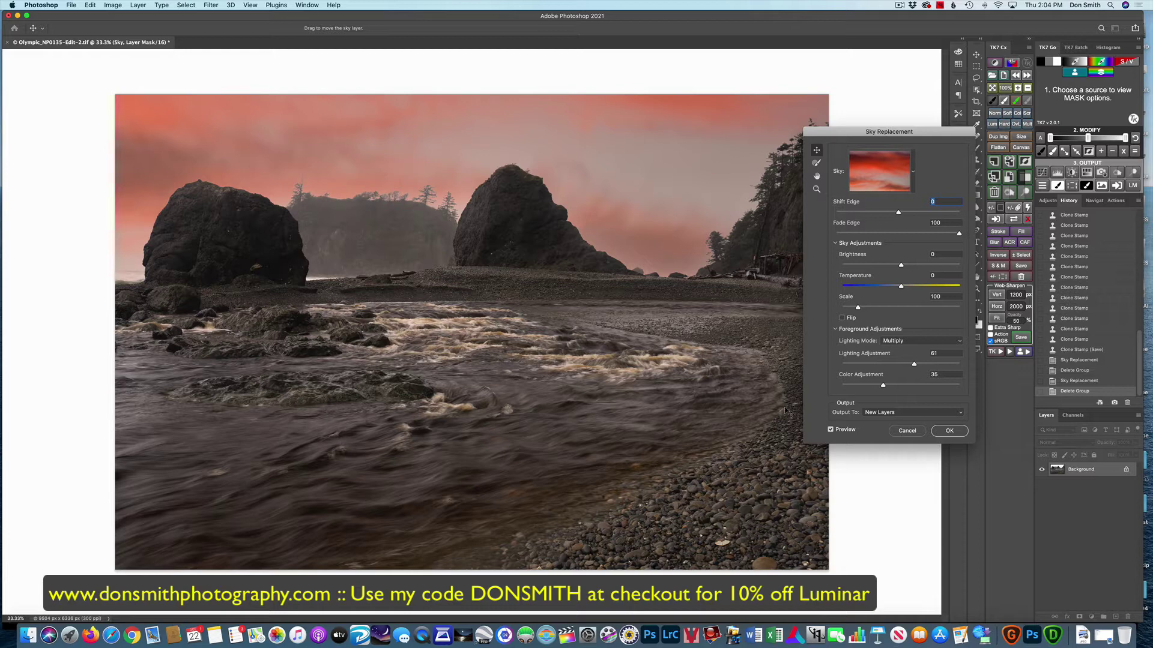
left_click_drag(915, 367, 928, 366)
left_click_drag(928, 367, 937, 366)
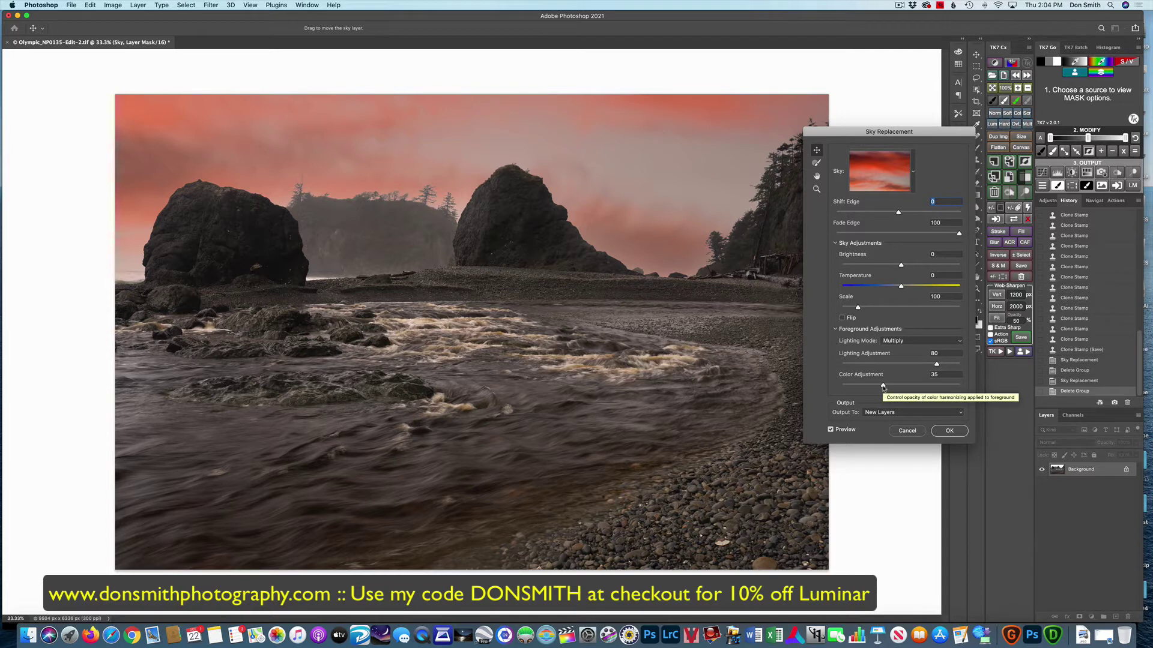
Step: Try Color Adjustment at 100 and 0, then set it to 30
left_click_drag(882, 386, 978, 399)
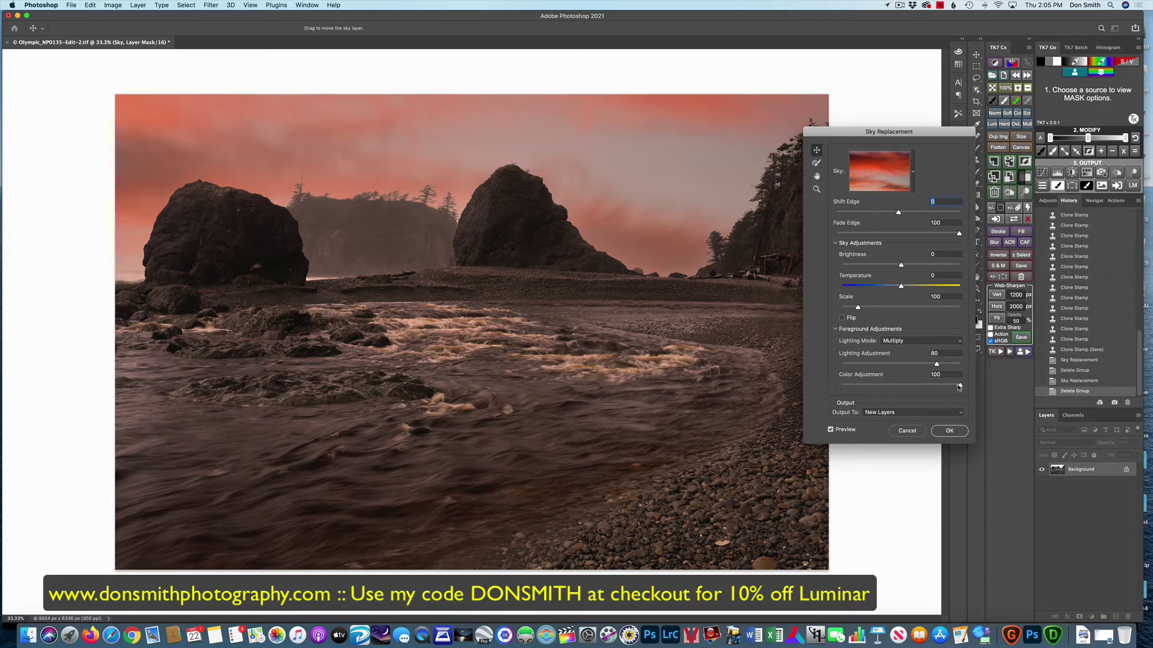
left_click_drag(960, 386, 835, 396)
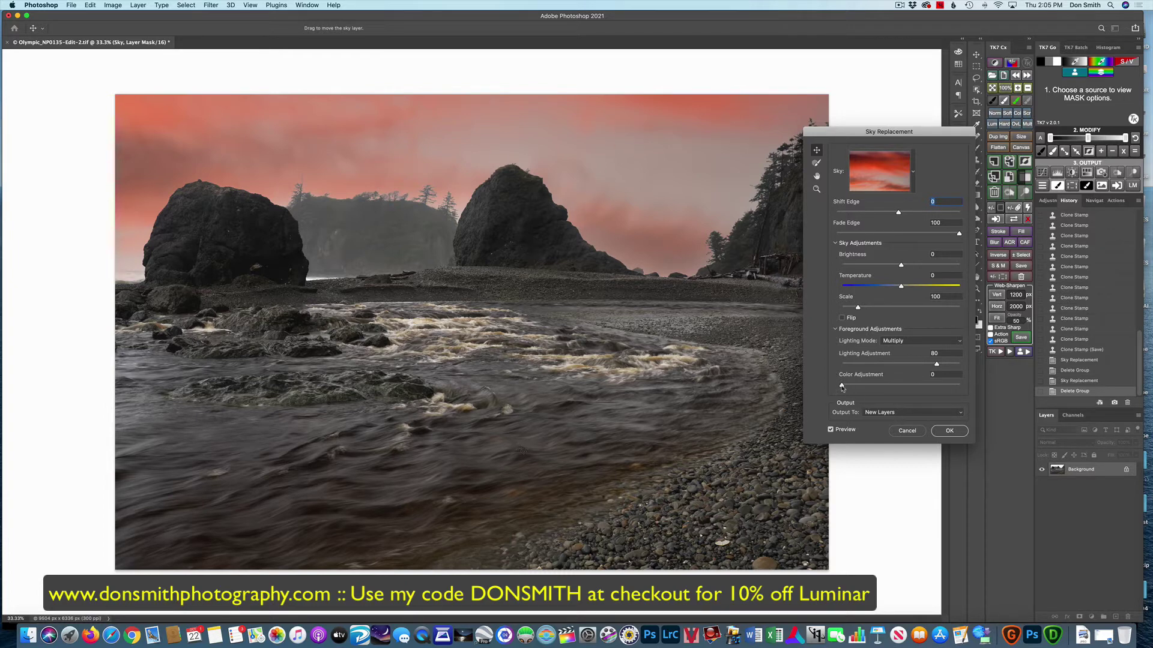
left_click_drag(841, 386, 877, 388)
Step: Settle the sky Scale at 143 after testing 200, leaving Temperature at 0
mouse_move(859, 309)
left_mouse_down()
mouse_move(899, 308)
mouse_move(841, 308)
left_mouse_up()
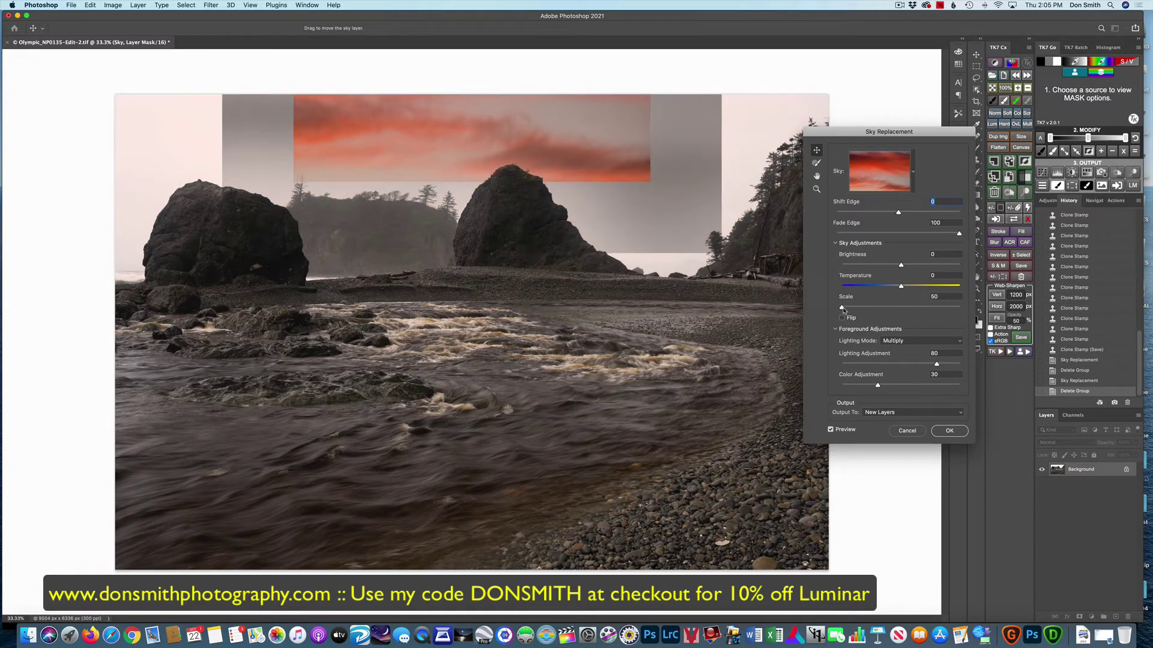
left_click_drag(842, 309, 873, 310)
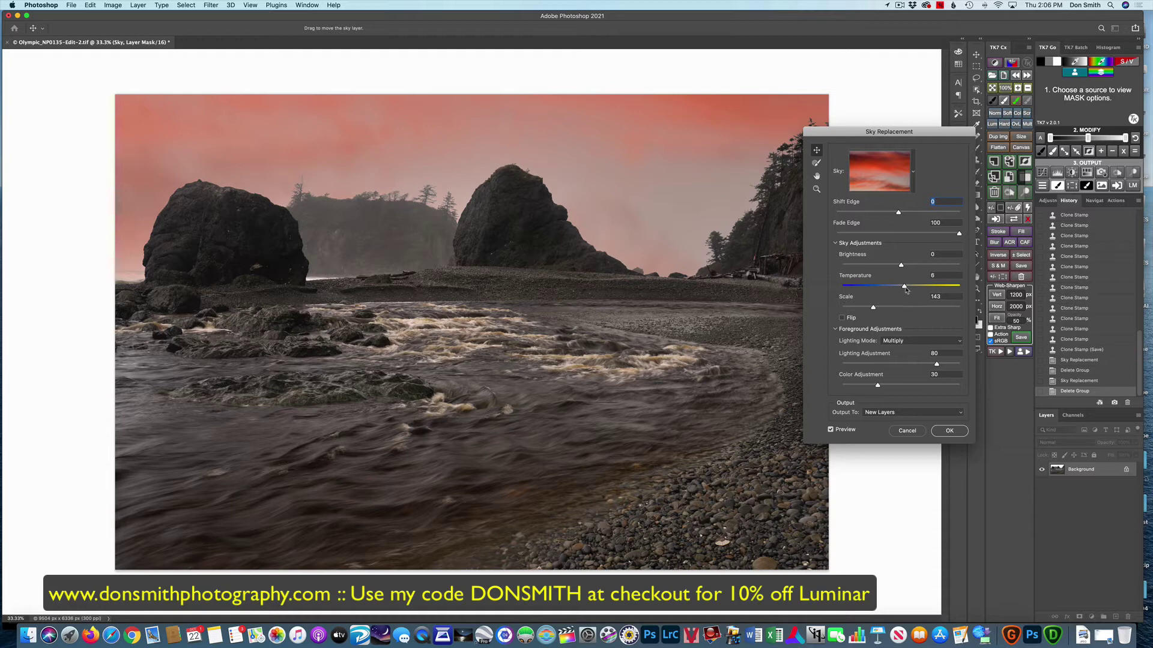
mouse_move(906, 290)
left_mouse_down()
mouse_move(925, 289)
mouse_move(877, 291)
mouse_move(903, 289)
left_mouse_up()
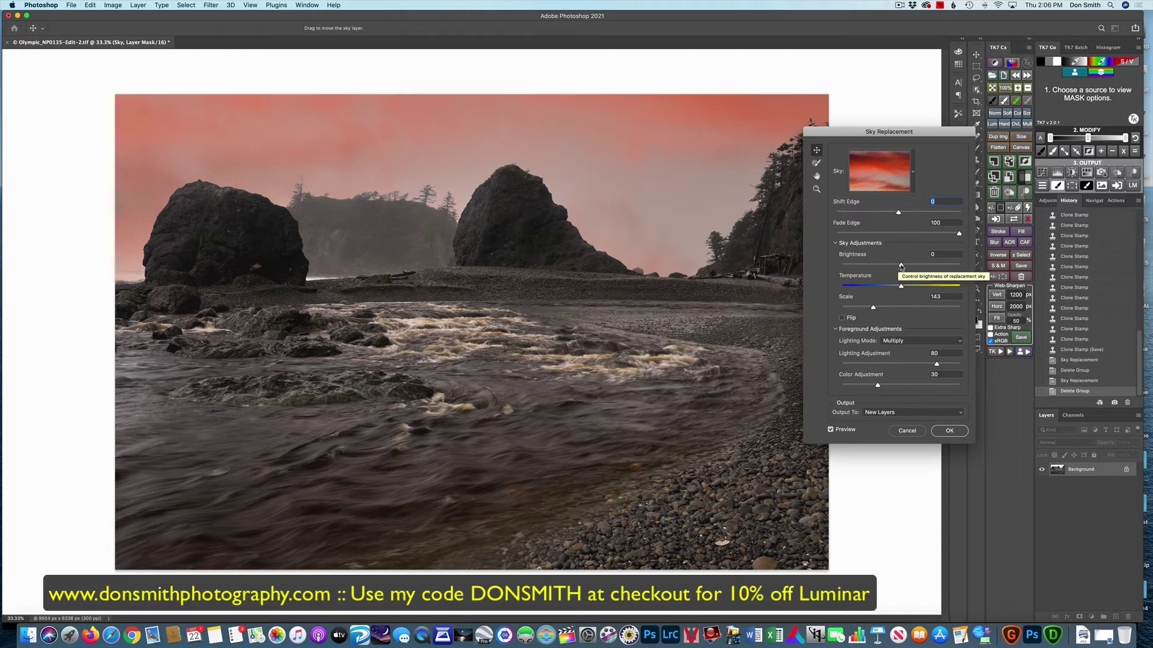
mouse_move(901, 267)
left_mouse_down()
mouse_move(921, 268)
mouse_move(877, 268)
mouse_move(901, 268)
left_mouse_up()
Step: Test Shift Edge at its maximum and minimum, then fine-tune it to -6
left_click_drag(900, 214, 958, 216)
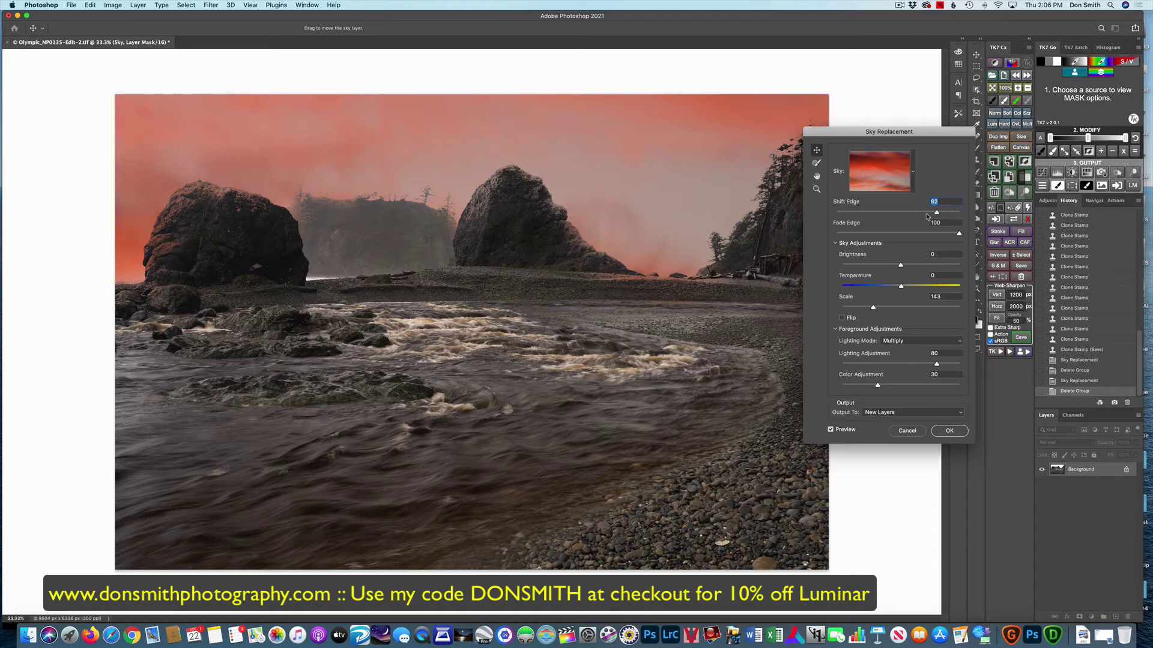
left_click_drag(957, 213, 831, 220)
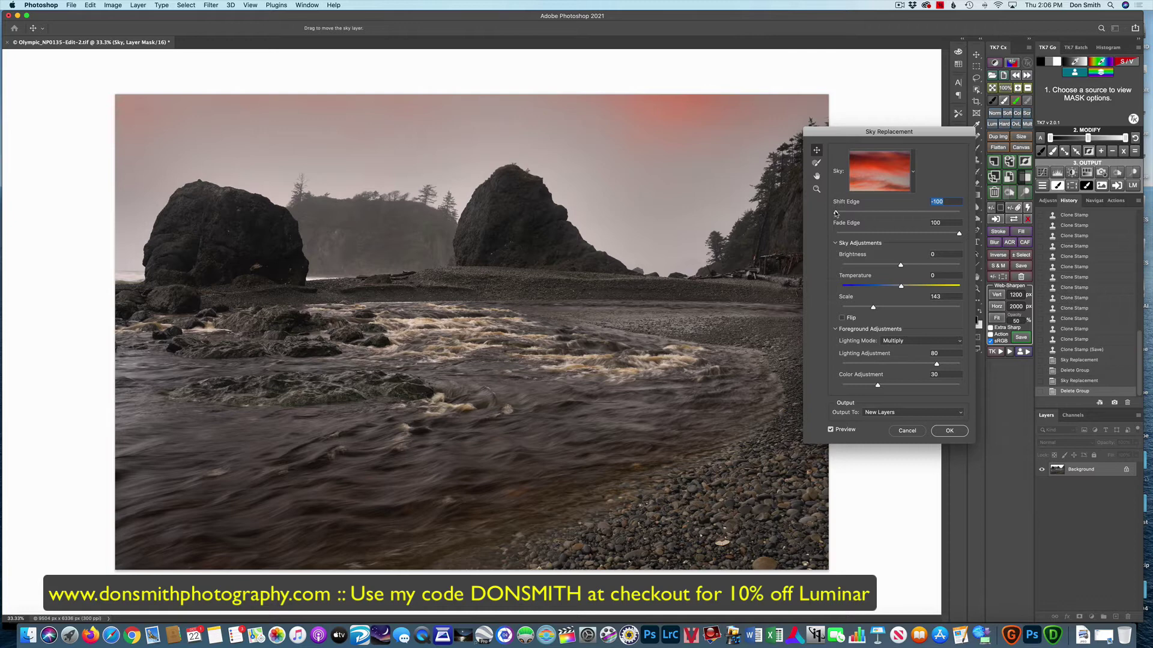
left_click_drag(836, 214, 887, 214)
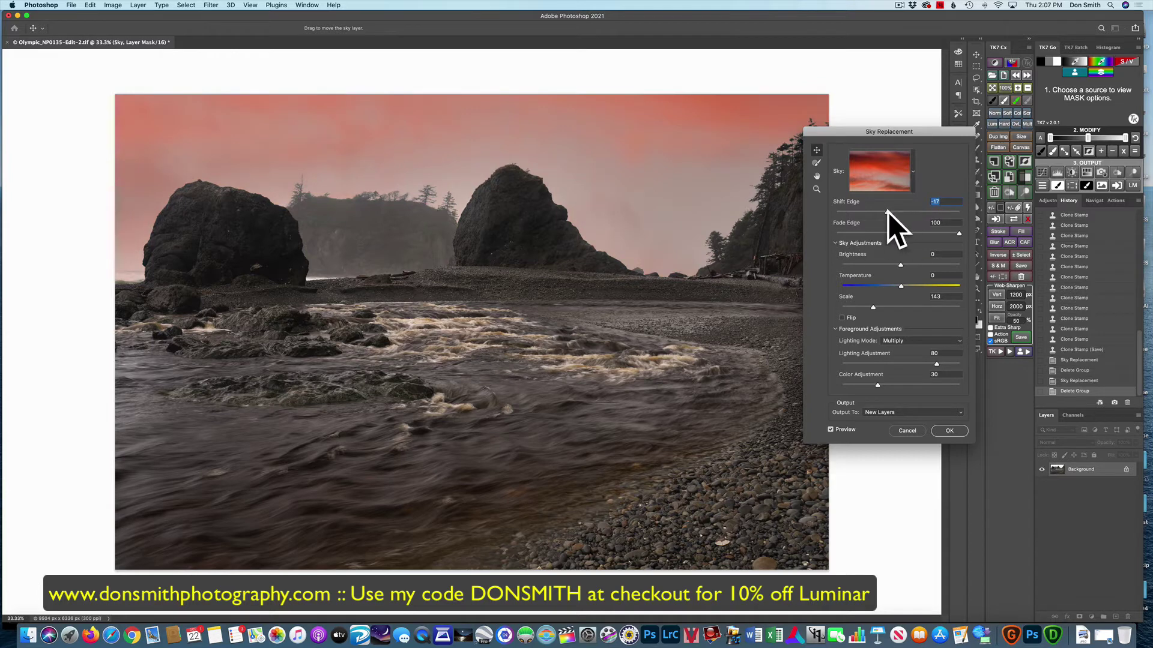
left_click_drag(888, 213, 892, 218)
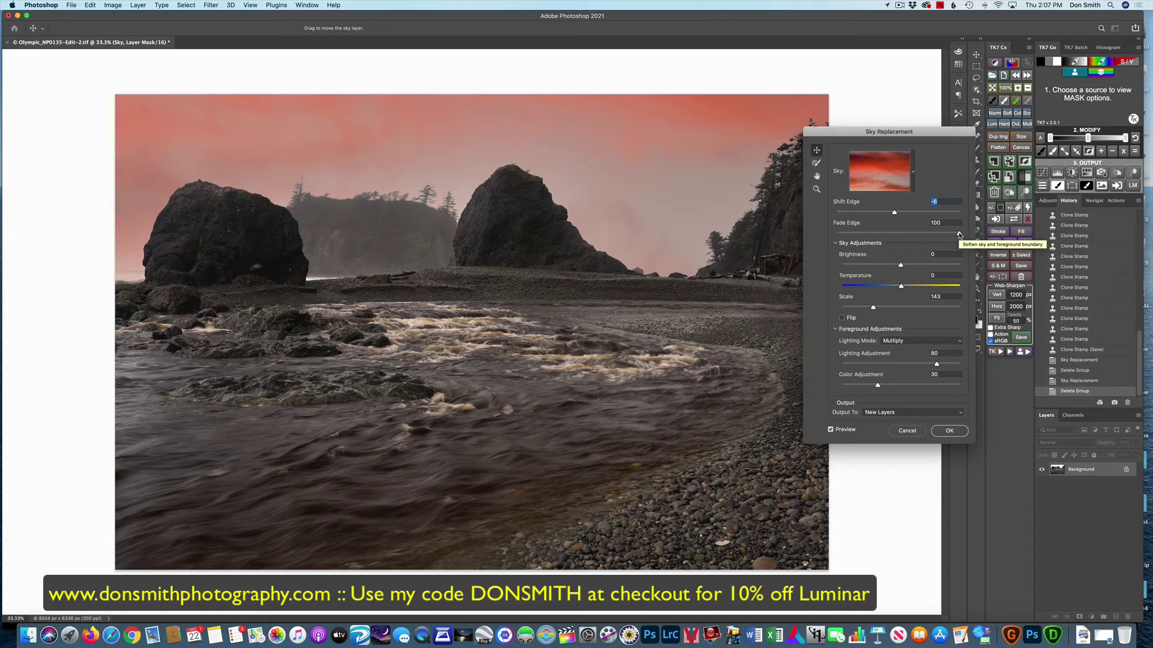
Step: Drop Fade Edge to 0, try 41, then settle it at 60
left_click_drag(958, 235, 782, 237)
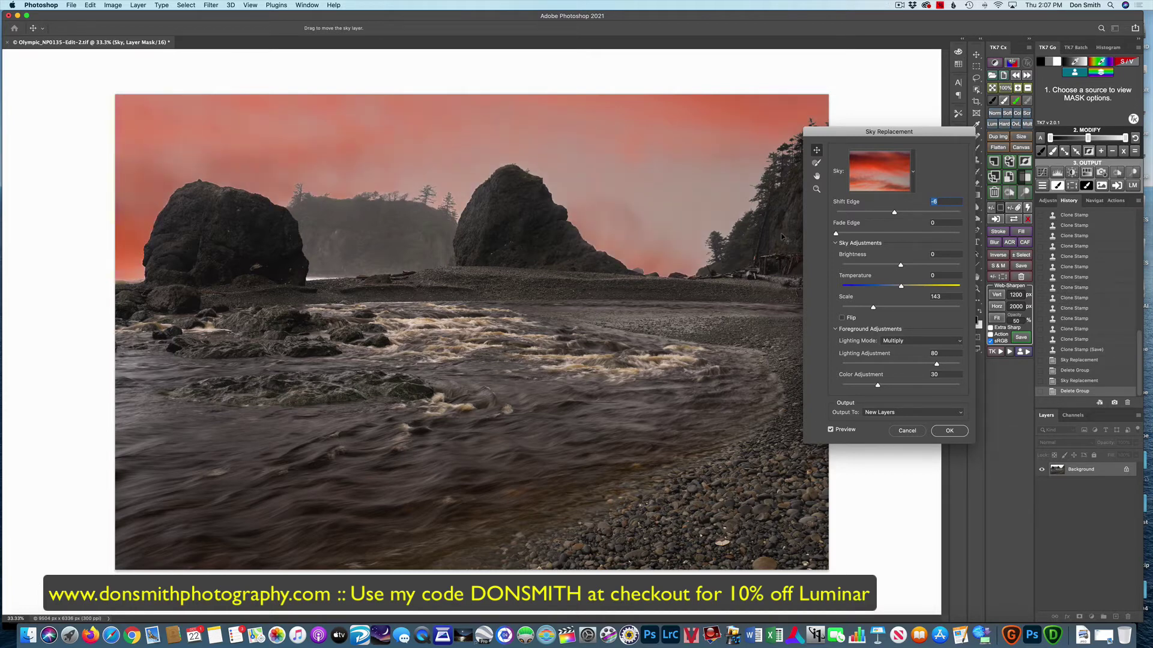
left_click_drag(835, 234, 886, 236)
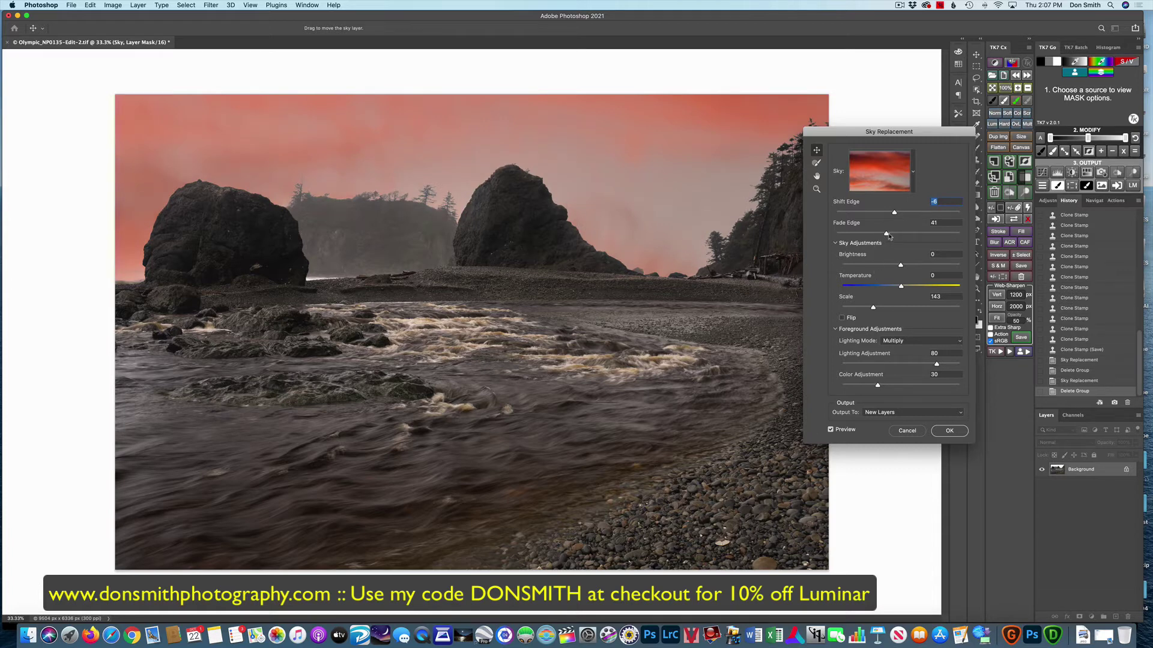
left_click_drag(886, 234, 910, 235)
Step: Zoom the preview to 50% on the sea stack and pan to check the sky blend
left_click(816, 189)
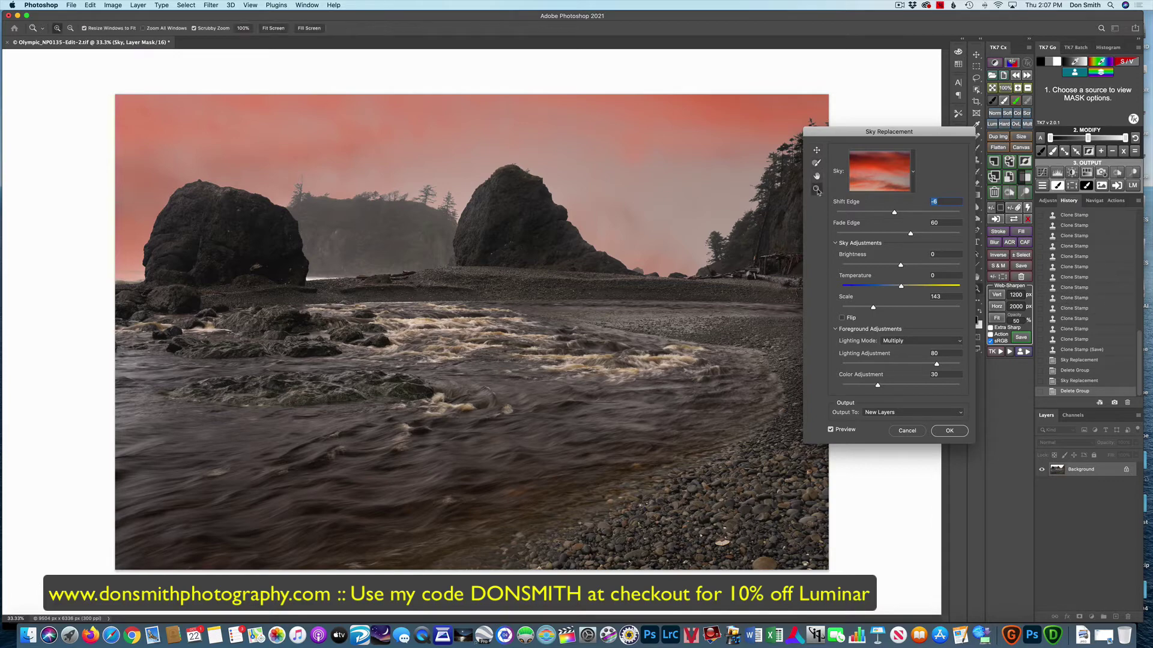
left_click(766, 196)
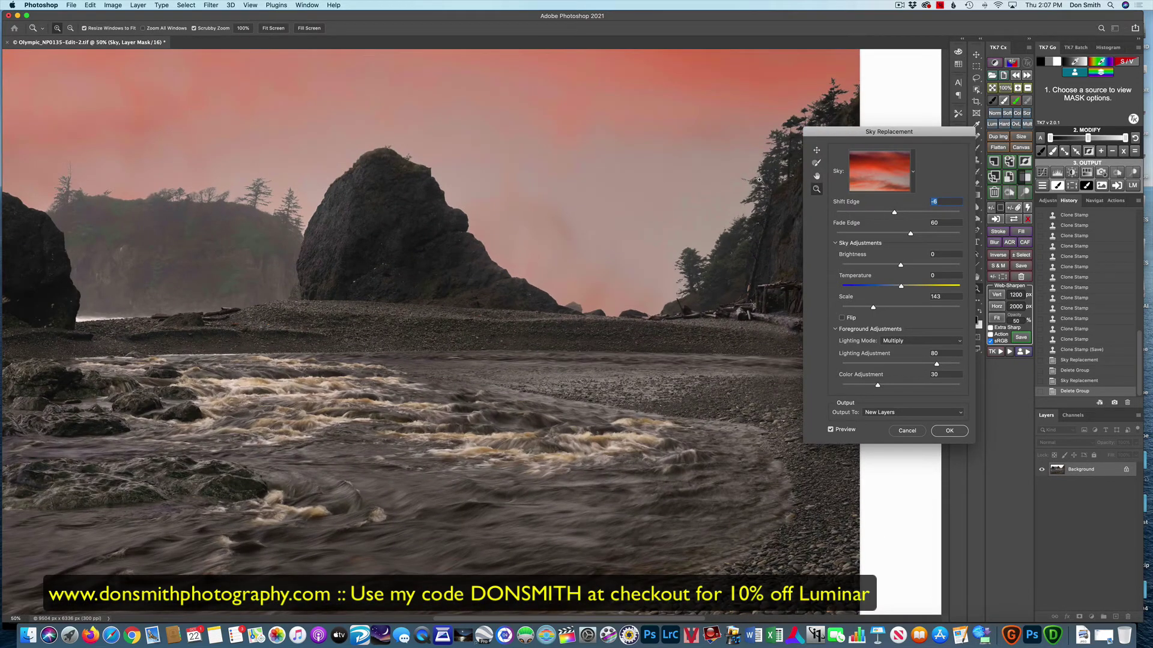
left_click(817, 176)
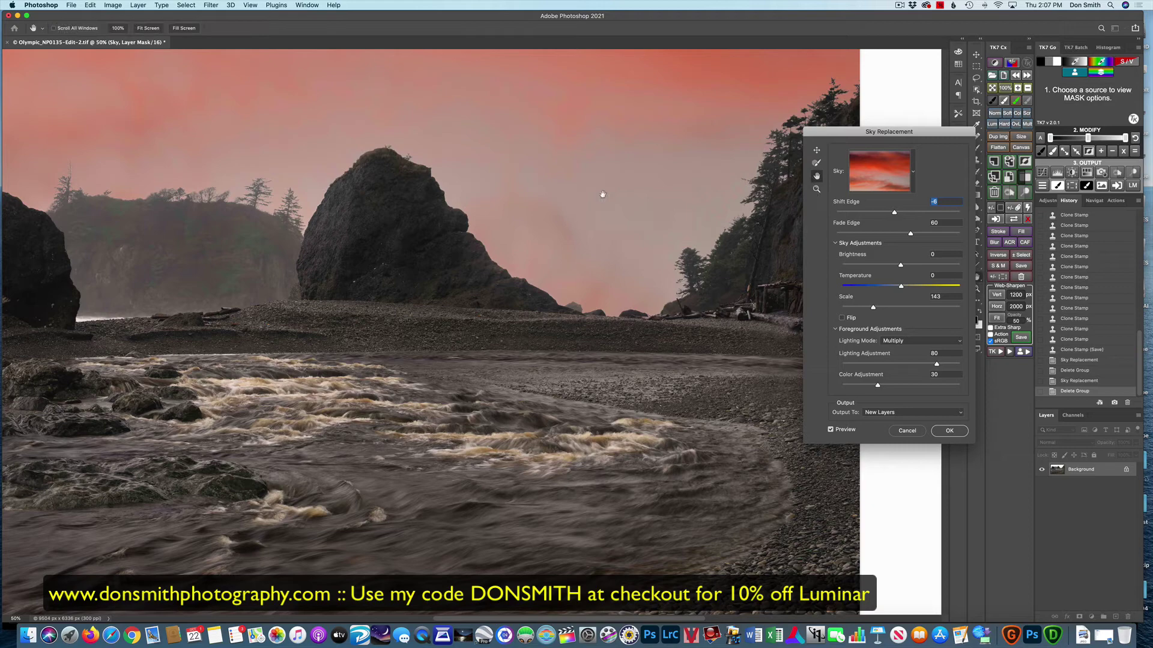
left_click_drag(607, 192, 674, 192)
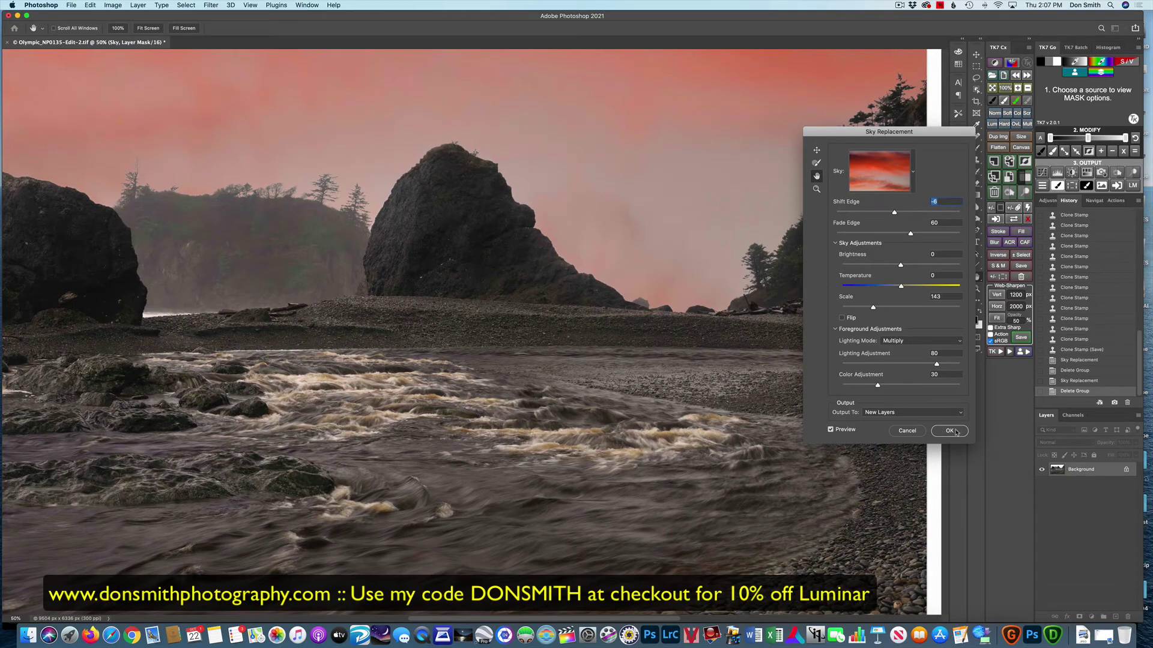
scroll(893, 378, "down", 5)
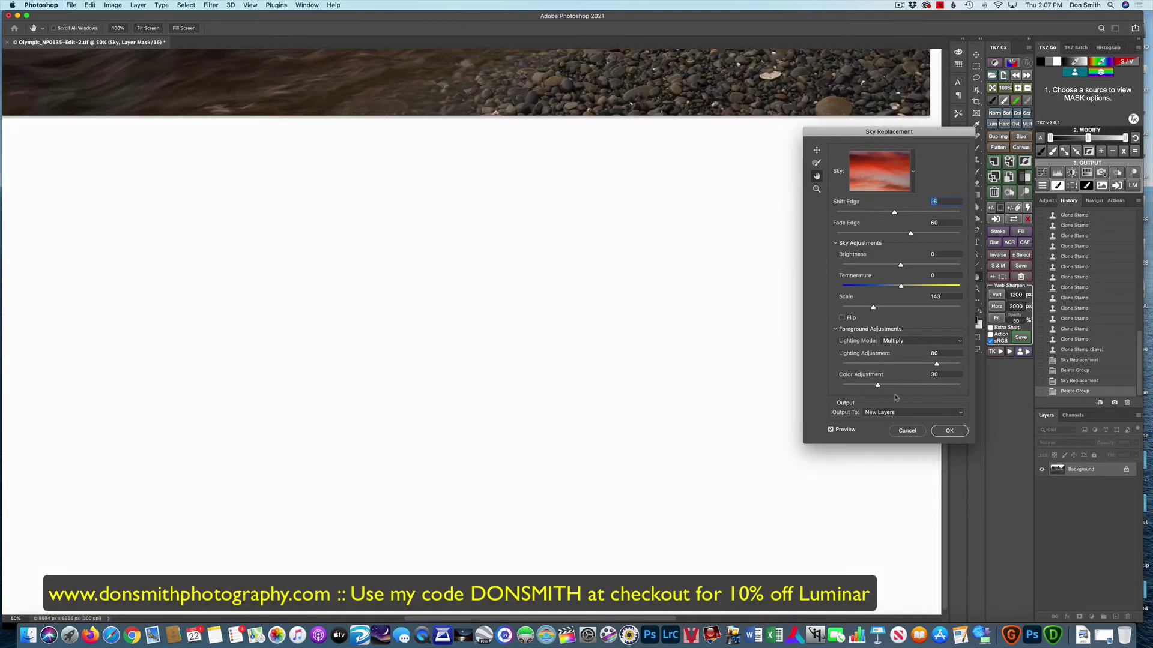
scroll(845, 313, "up", 5)
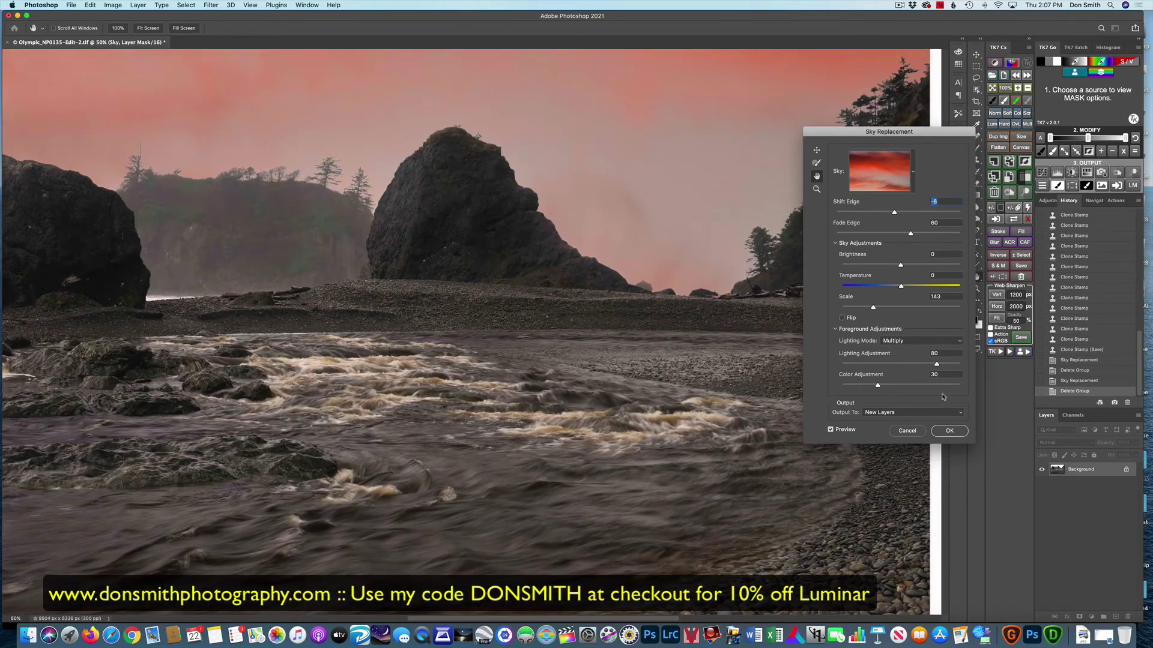
Step: Apply the sky replacement, then delete the Sky Replacement Group, leaving only the Background layer
left_click(949, 431)
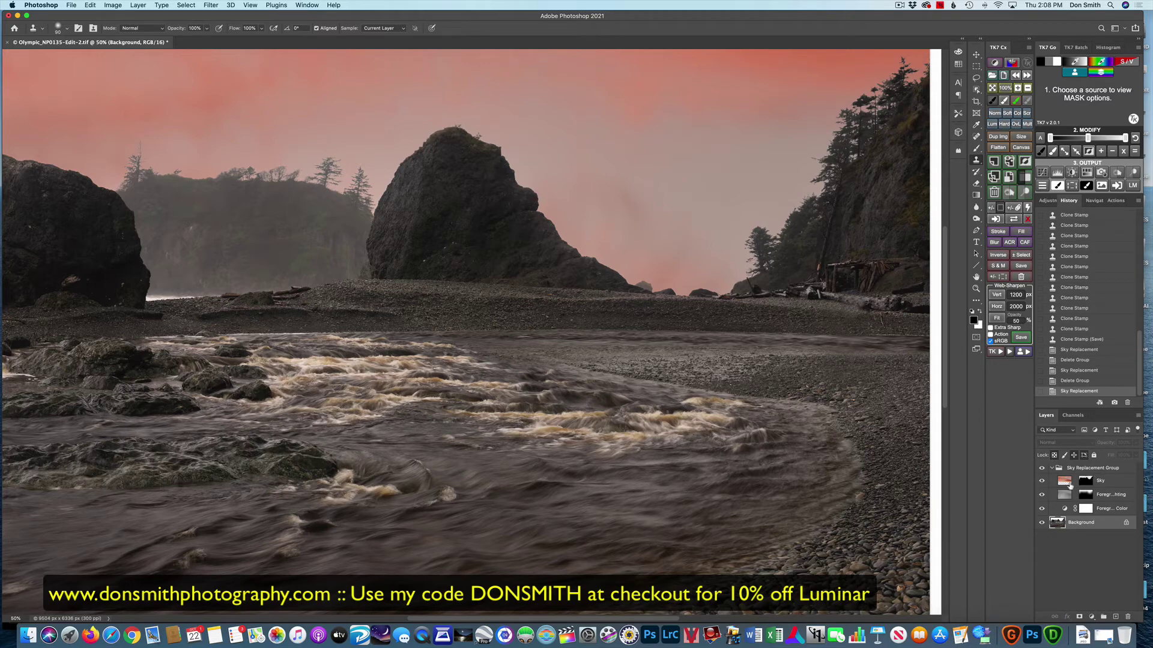
left_click(1052, 469)
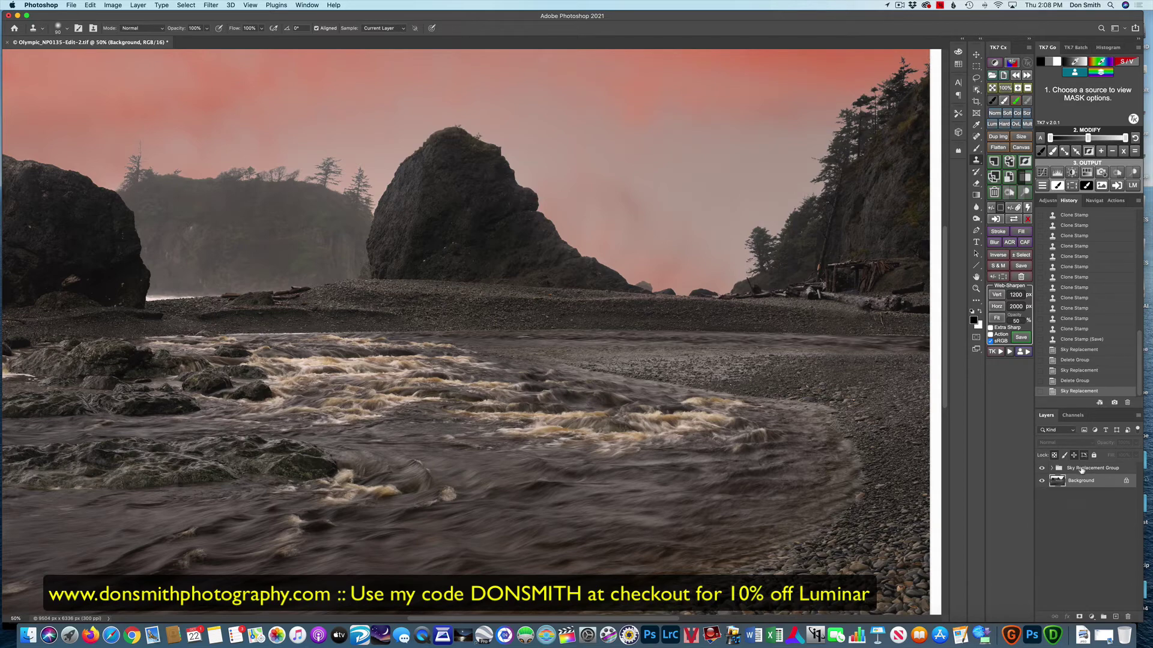
left_click(1127, 470)
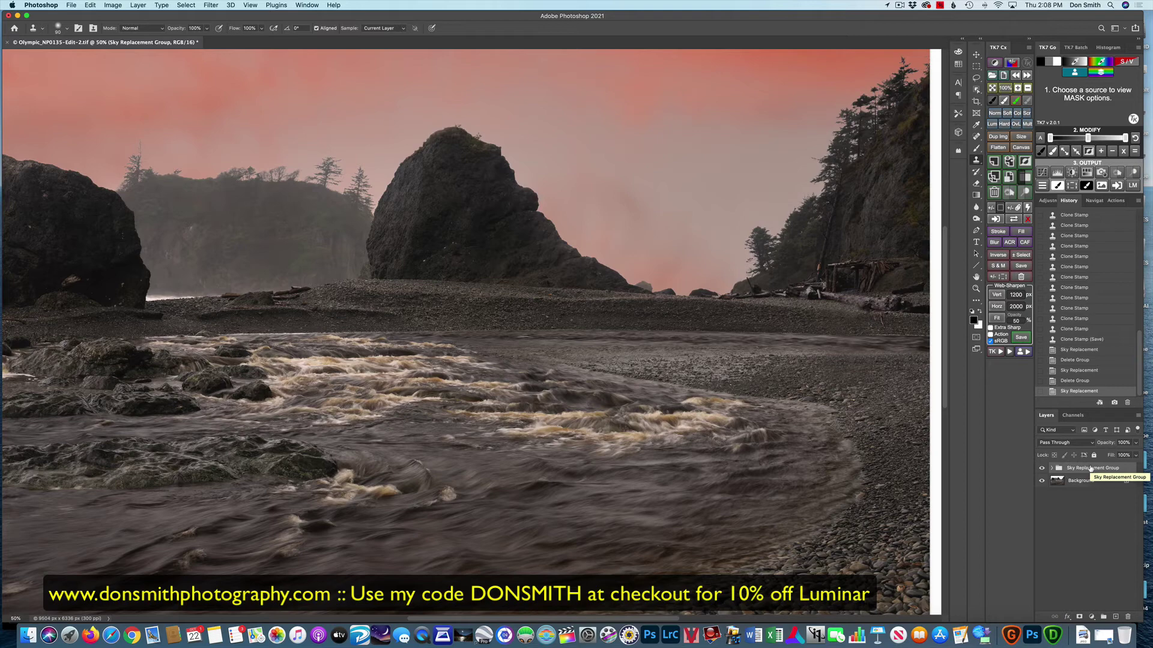
left_click_drag(1091, 469, 1127, 616)
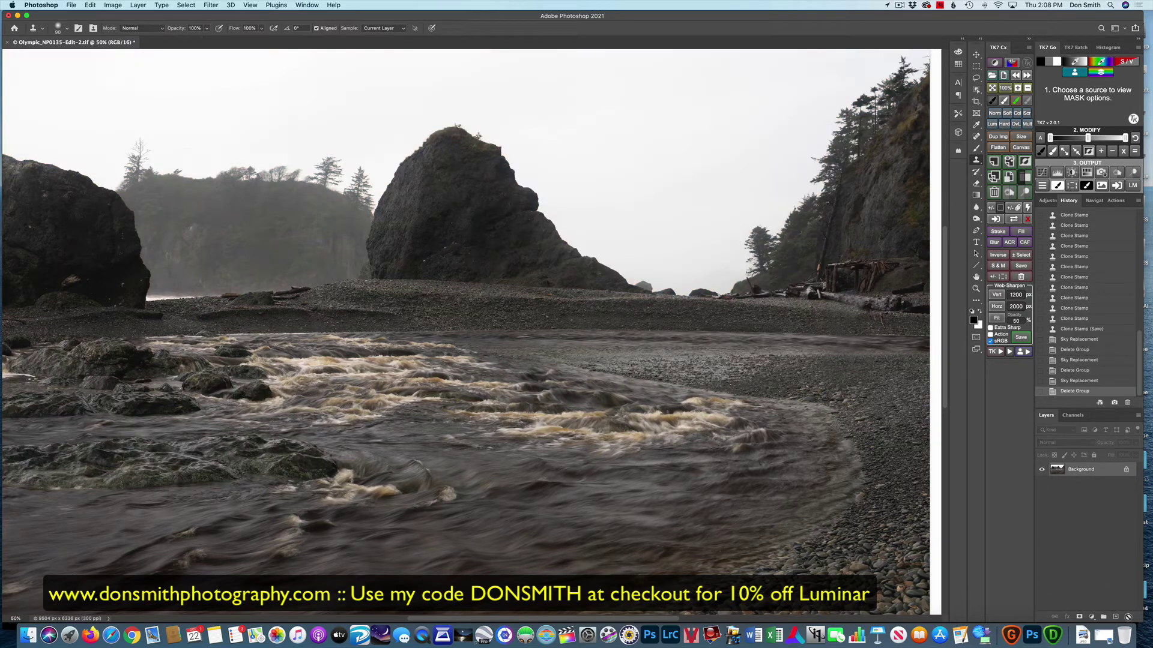
Step: Fit the whole beach photo in the window
left_click(214, 6)
left_click(590, 398)
key("super+minus")
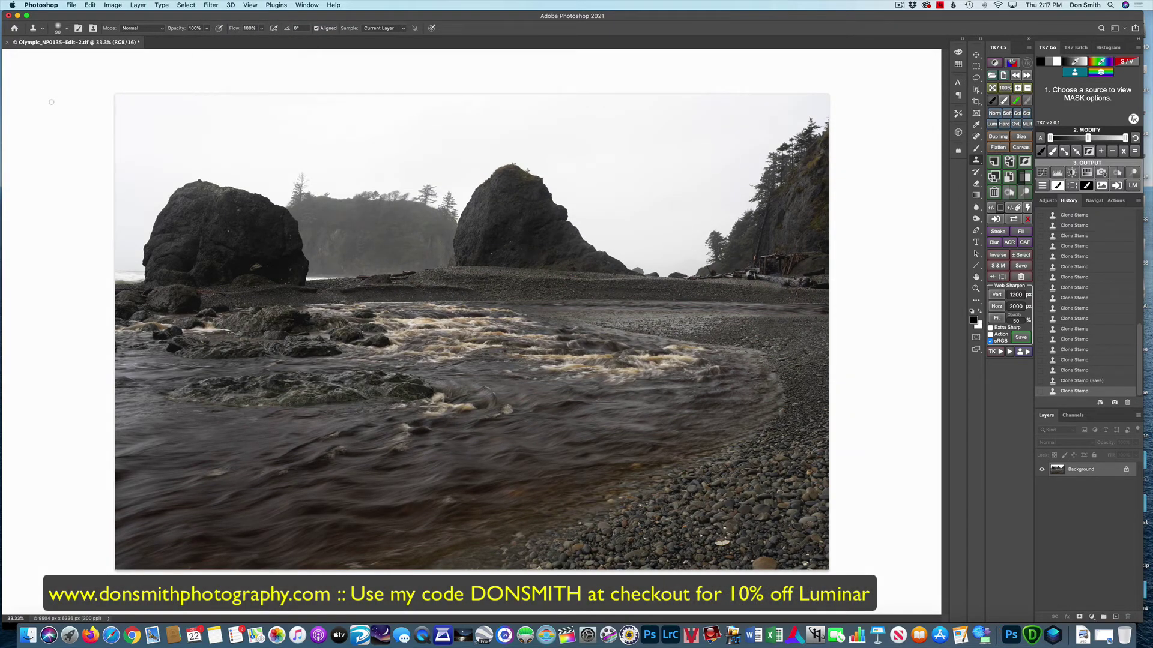
Step: Send the rainy beach photo to Luminar 4 via Filter > Skylum Software > Luminar 4
left_click(210, 5)
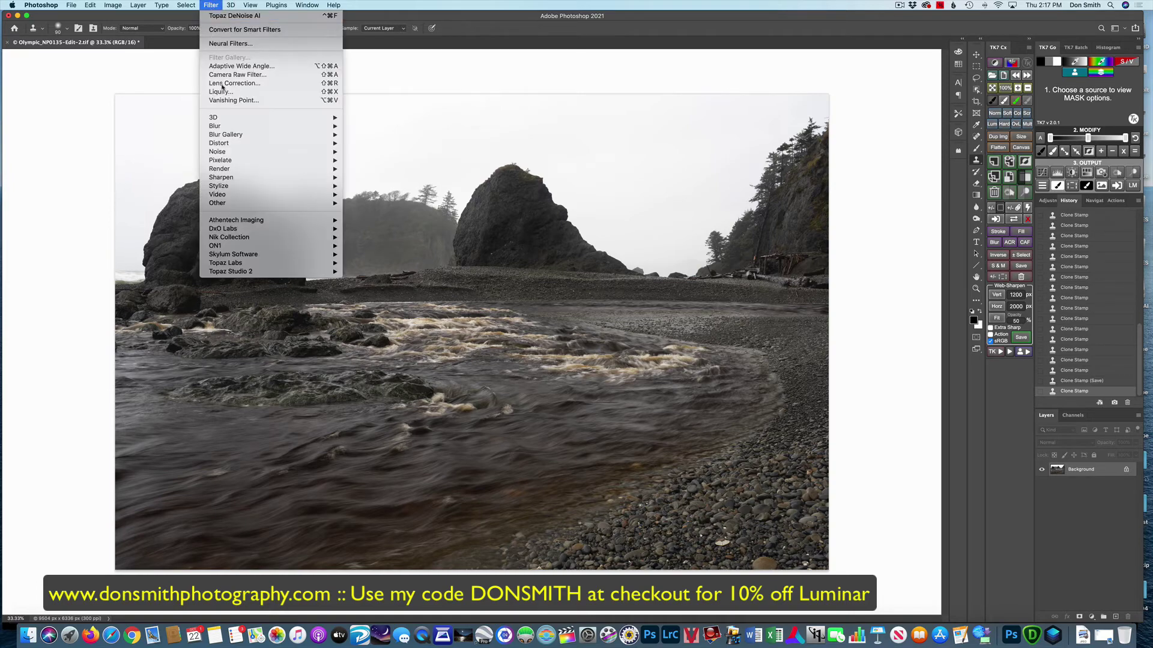
mouse_move(269, 260)
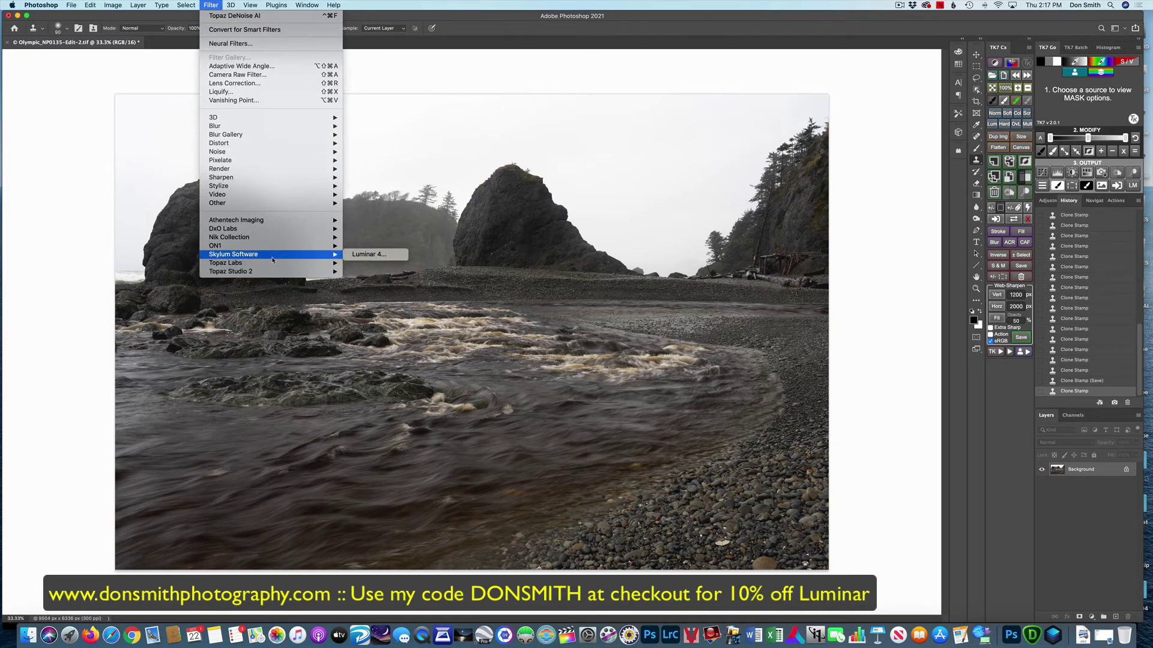
left_click(357, 254)
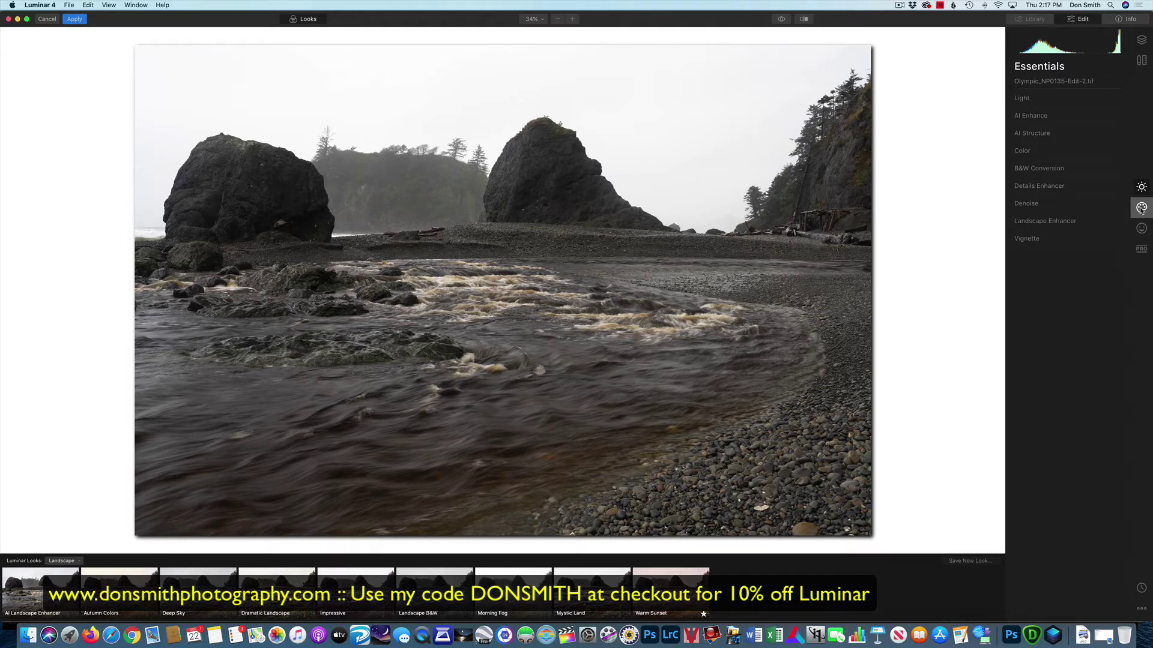
Step: In Creative's AI Sky Replacement, load the custom sky image Don Sunset 8.jpg
left_click(1121, 205)
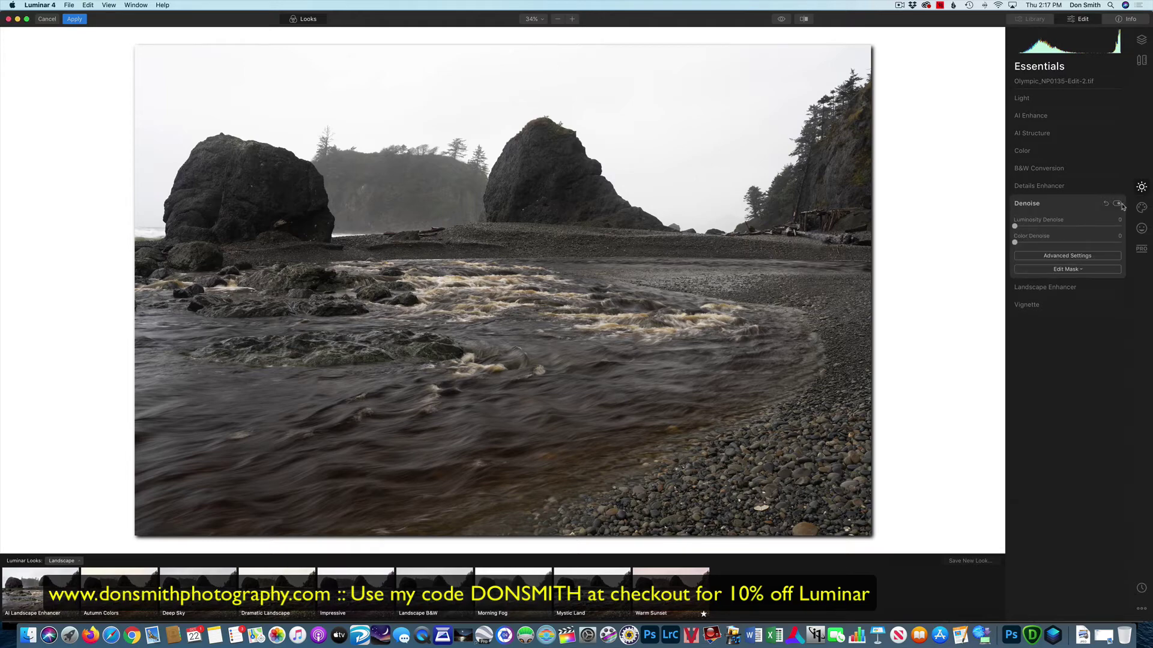
left_click(1141, 207)
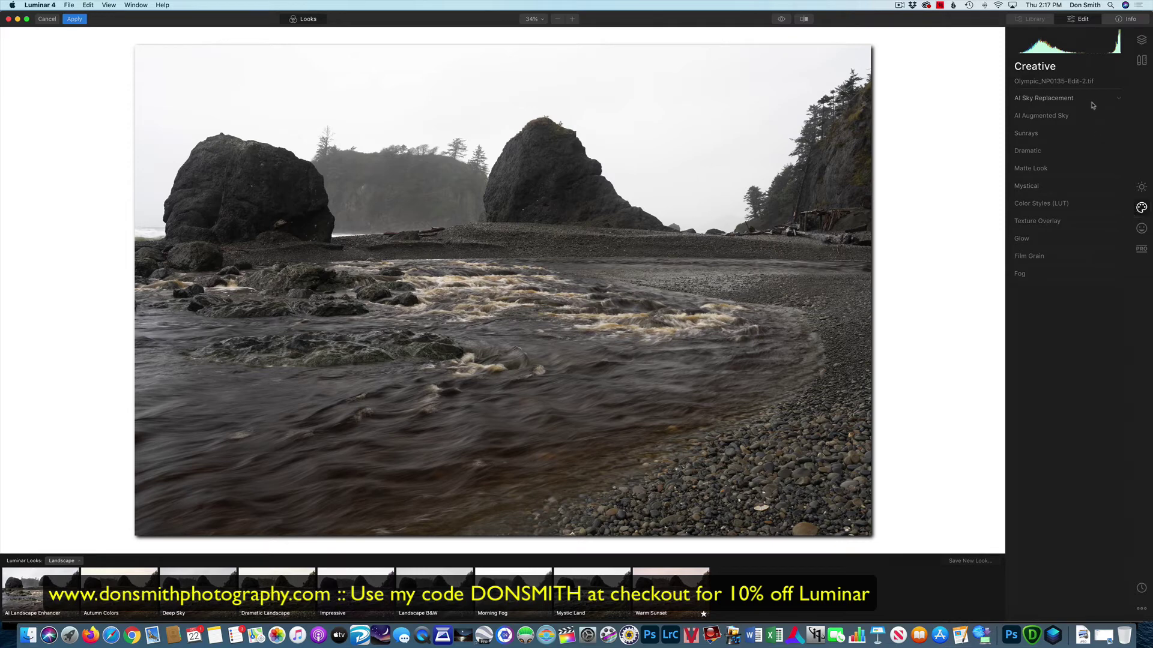
left_click(1086, 99)
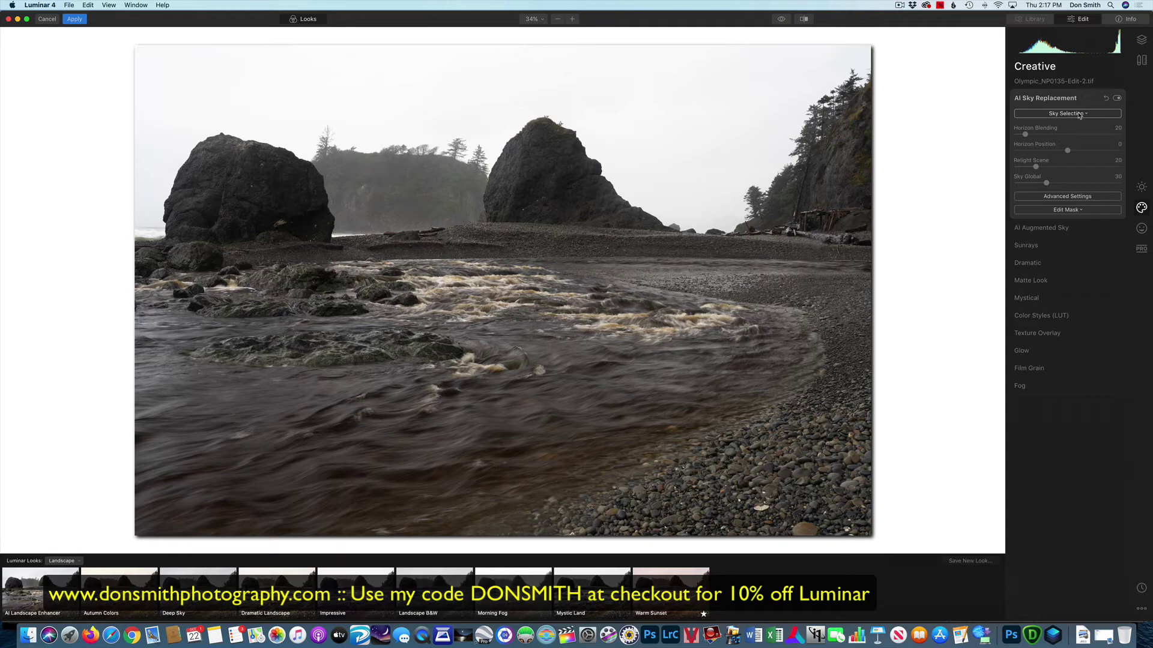
left_click(1077, 113)
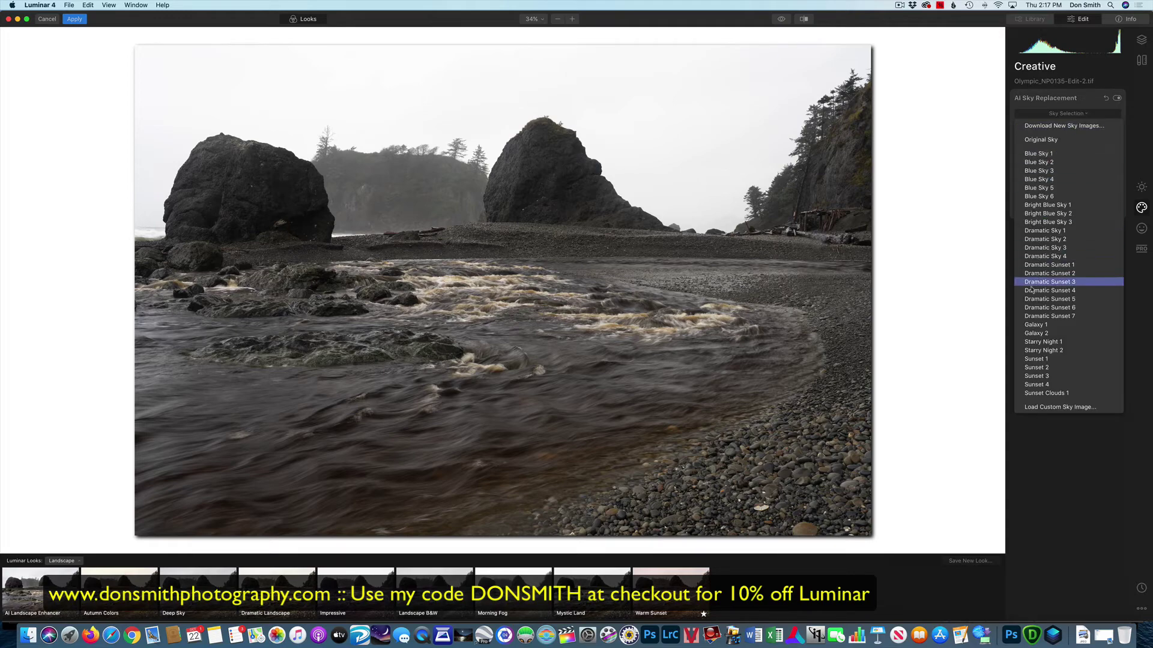
left_click(1043, 408)
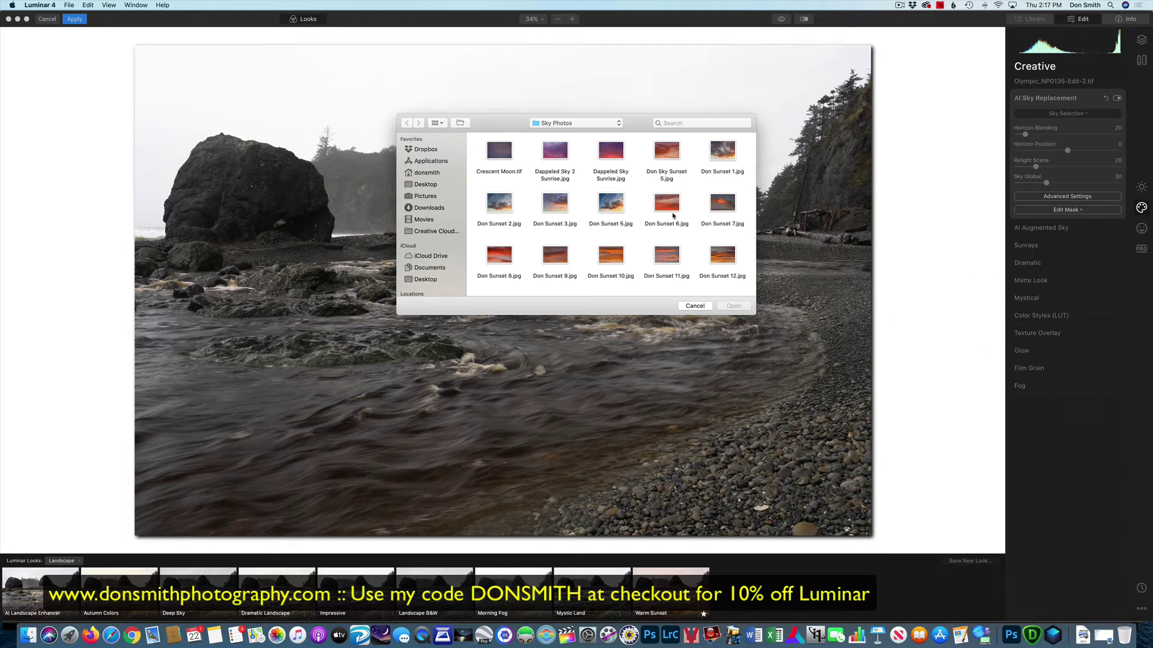
left_click(496, 260)
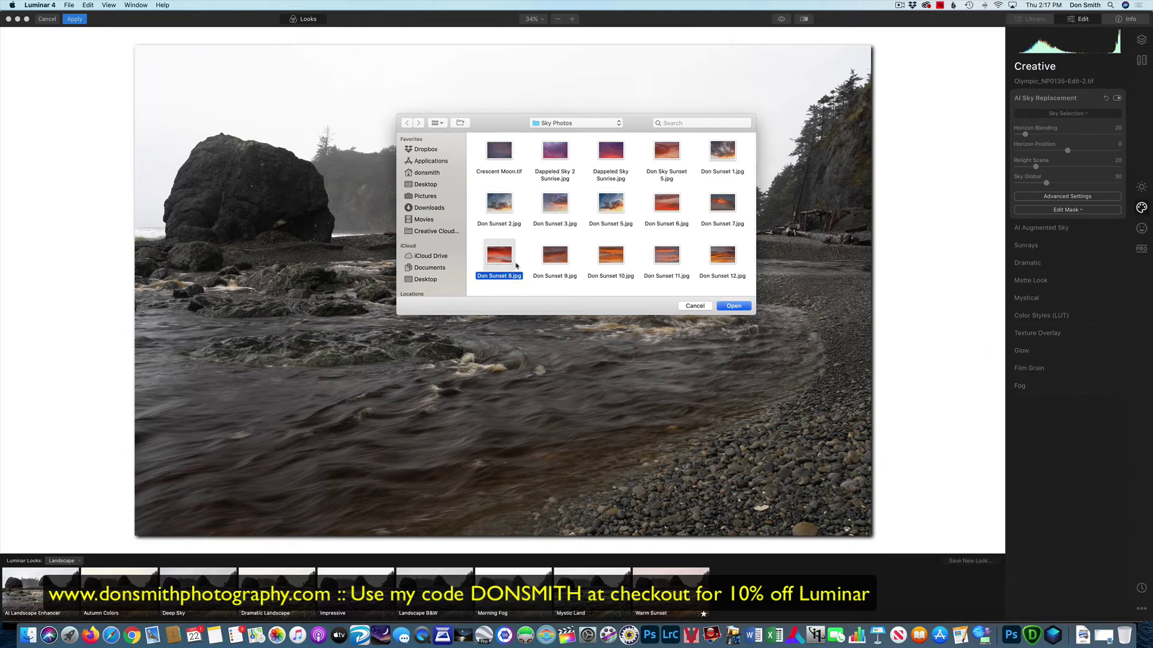
left_click(734, 306)
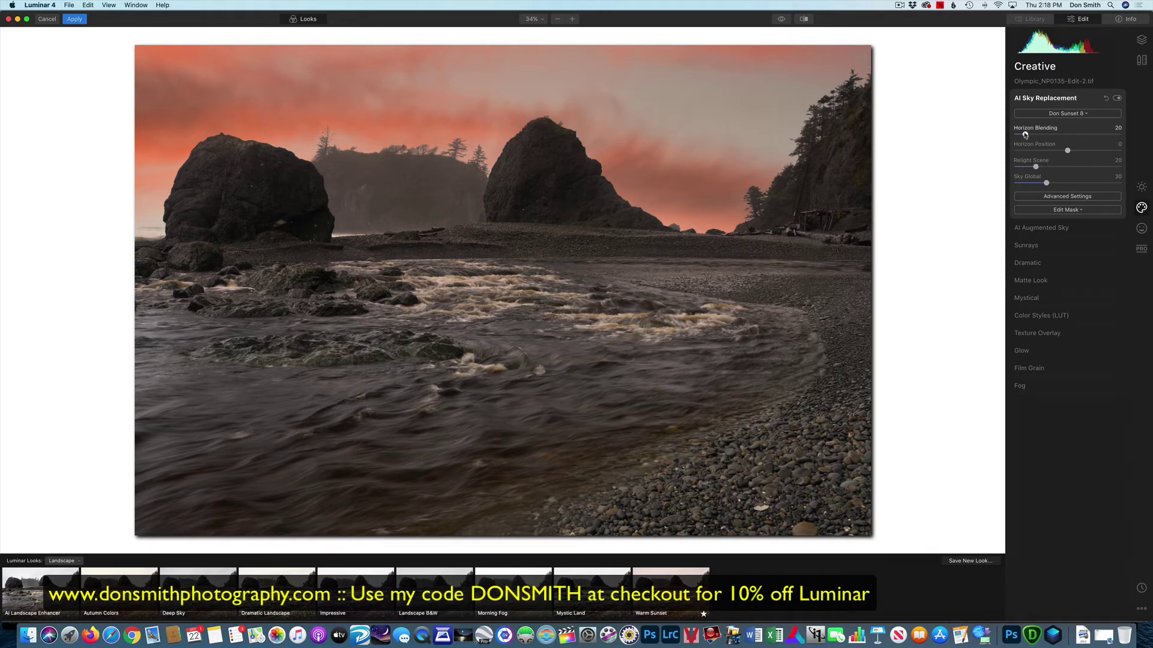
Step: Set Horizon Blending to 102, Horizon Position to -48 and Sky Global to 49
left_click_drag(1025, 134, 1074, 141)
left_click_drag(1075, 140, 1027, 138)
left_click_drag(1026, 137, 1070, 140)
left_click_drag(1068, 150, 1038, 166)
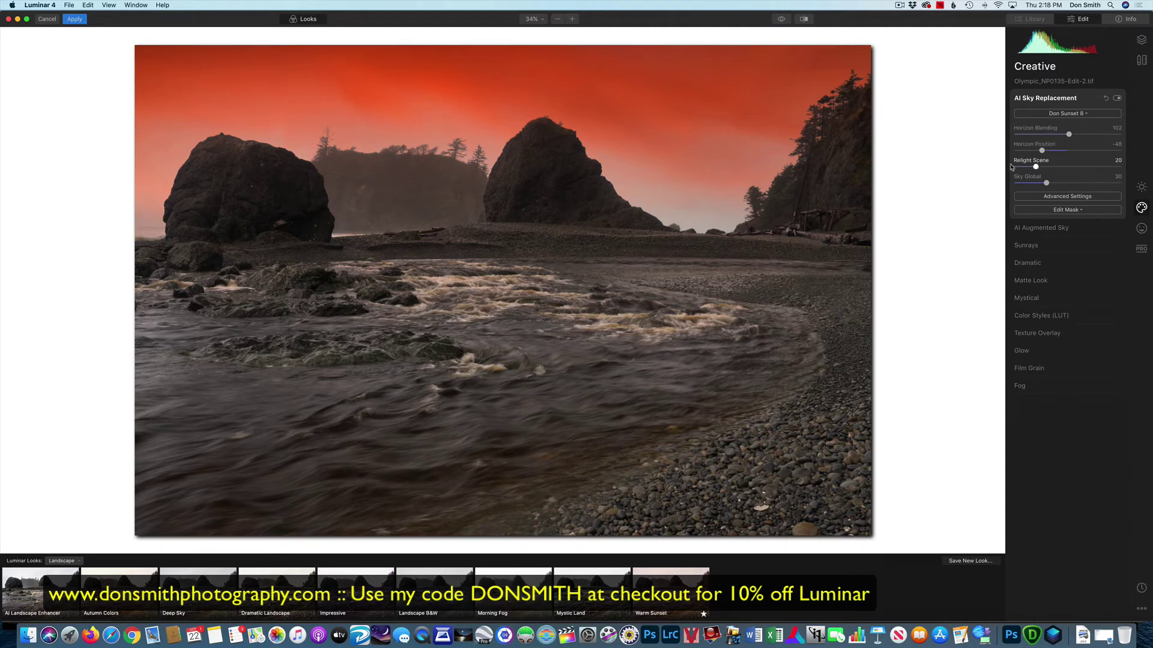
left_click_drag(1048, 183, 1068, 186)
Step: Reveal Advanced Settings and check the sky edges at 100% zoom, then zoom back out
left_click(1068, 198)
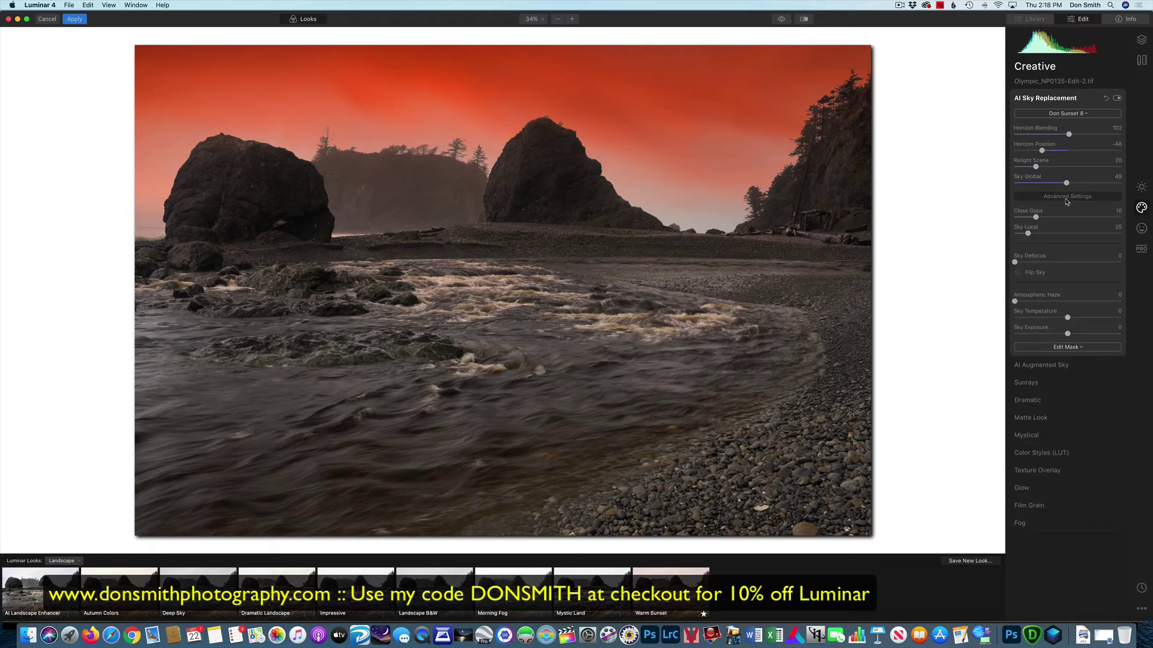
double_click(784, 162)
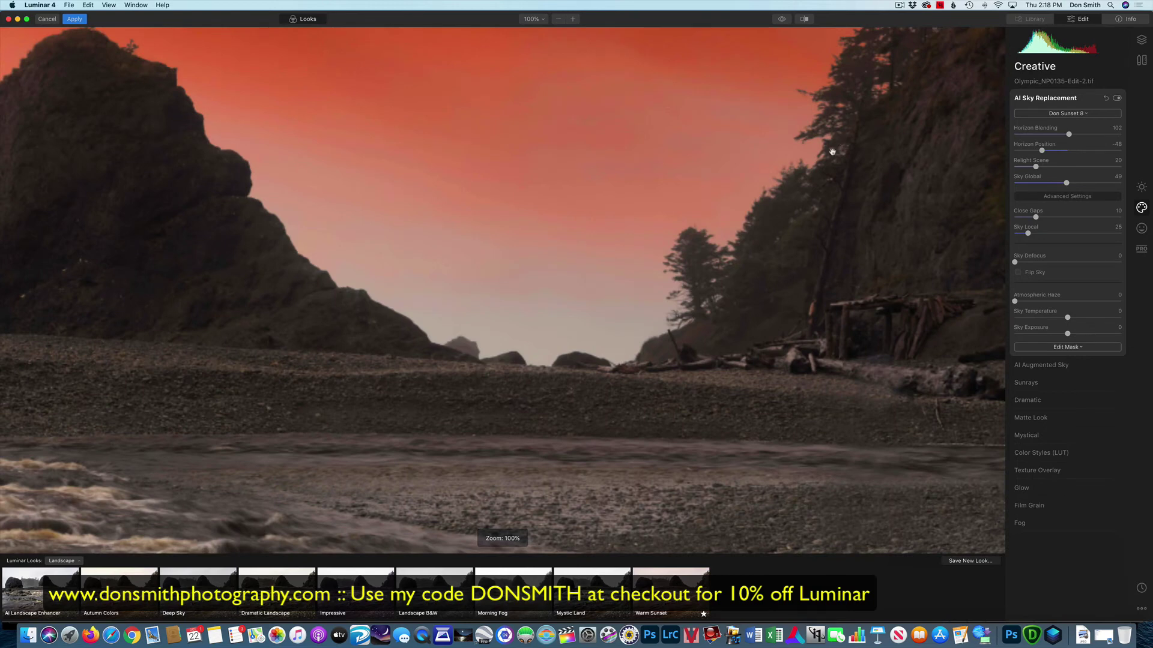
left_click_drag(832, 152, 638, 83)
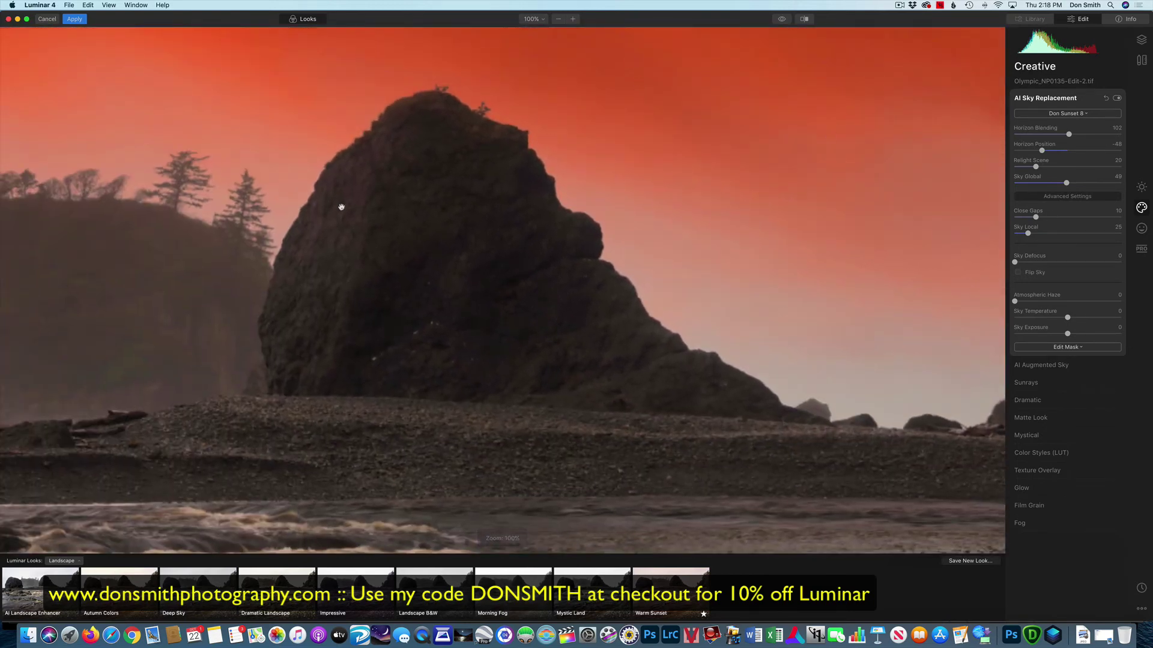
left_click_drag(341, 207, 701, 197)
key("super+minus")
key("super+minus")
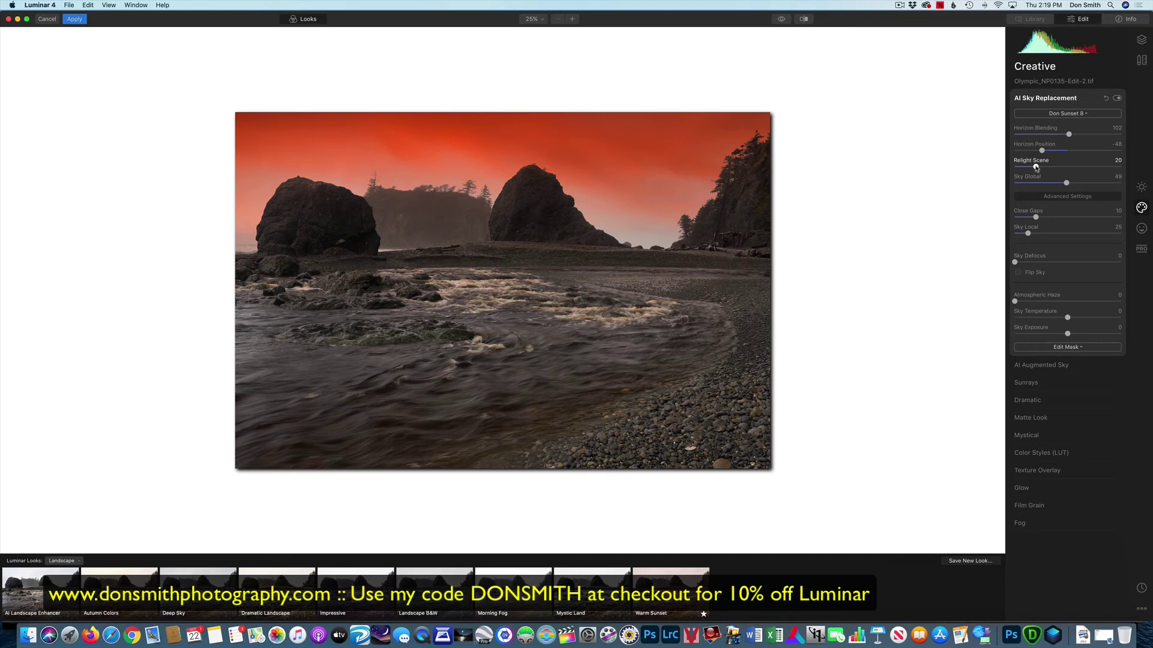
Step: Set Relight Scene to 25, Sky Temperature to -2 and Sky Exposure to 69
left_click_drag(1036, 168, 1001, 172)
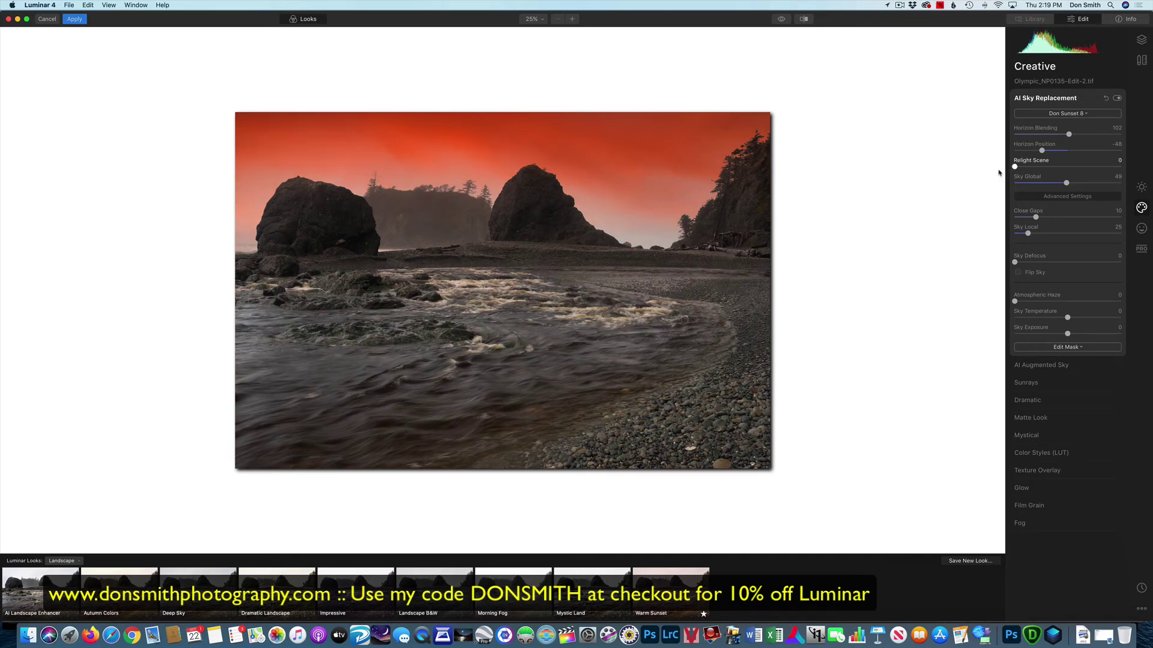
left_click_drag(999, 173, 1043, 171)
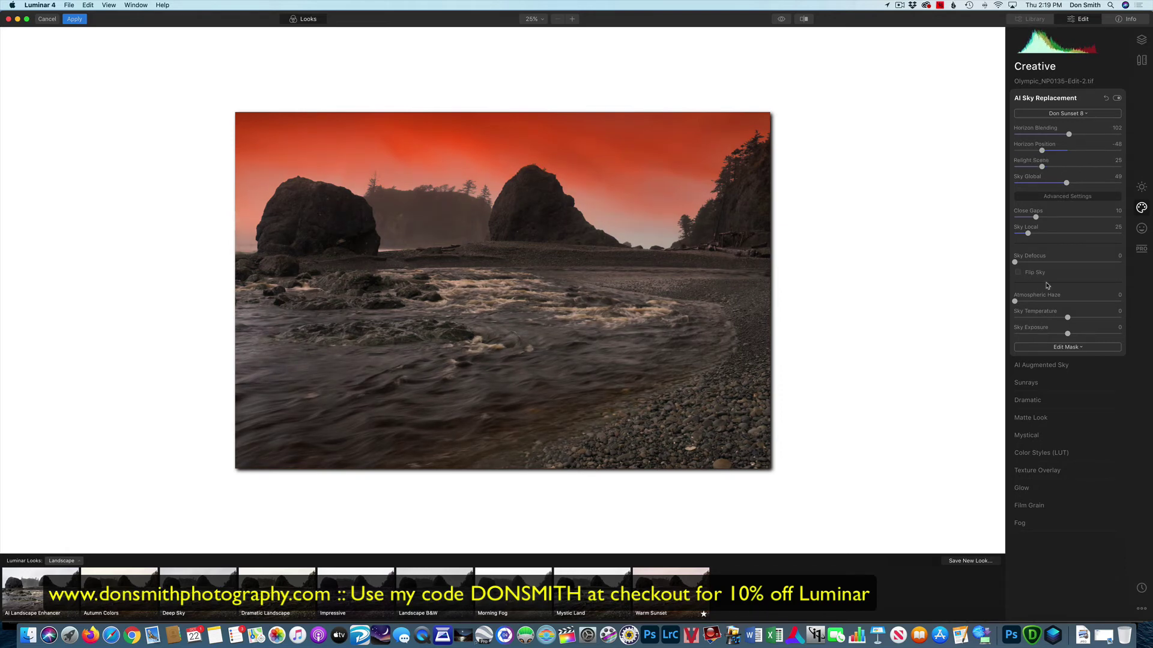
scroll(1045, 286, "down", 1)
mouse_move(1069, 321)
left_mouse_down()
mouse_move(1097, 324)
mouse_move(1038, 327)
mouse_move(1064, 328)
left_mouse_up()
left_click_drag(1068, 337, 1105, 338)
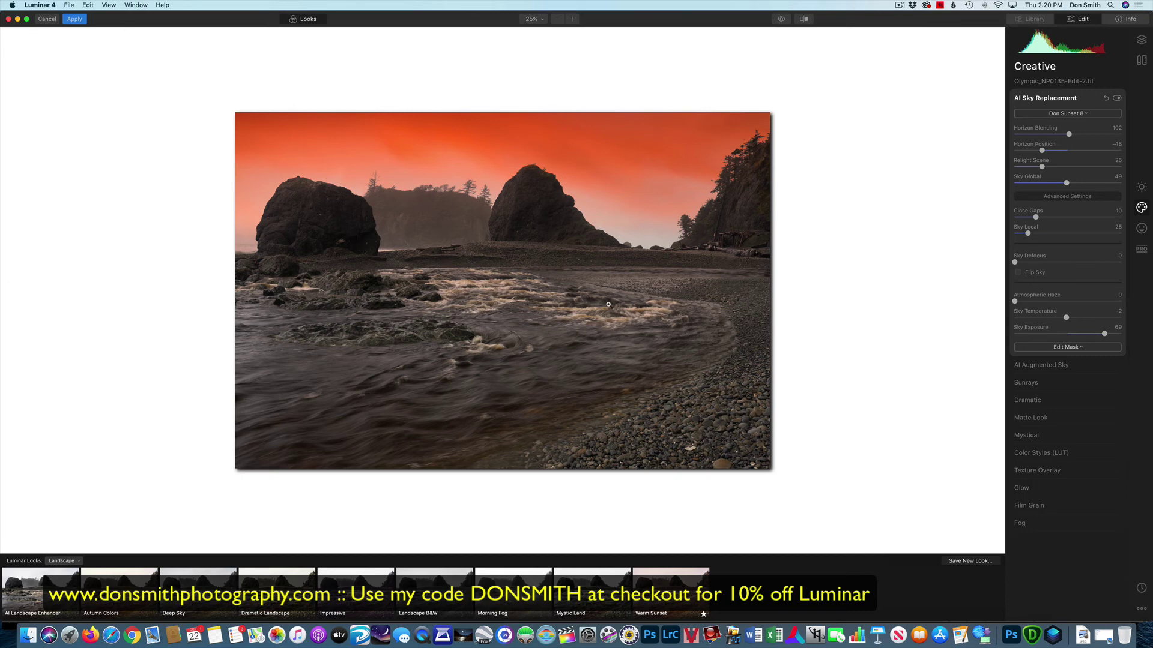
Step: In Essentials' AI Enhance, raise AI Accent to 64, leaving AI Sky Enhancer at 0
left_click(1141, 188)
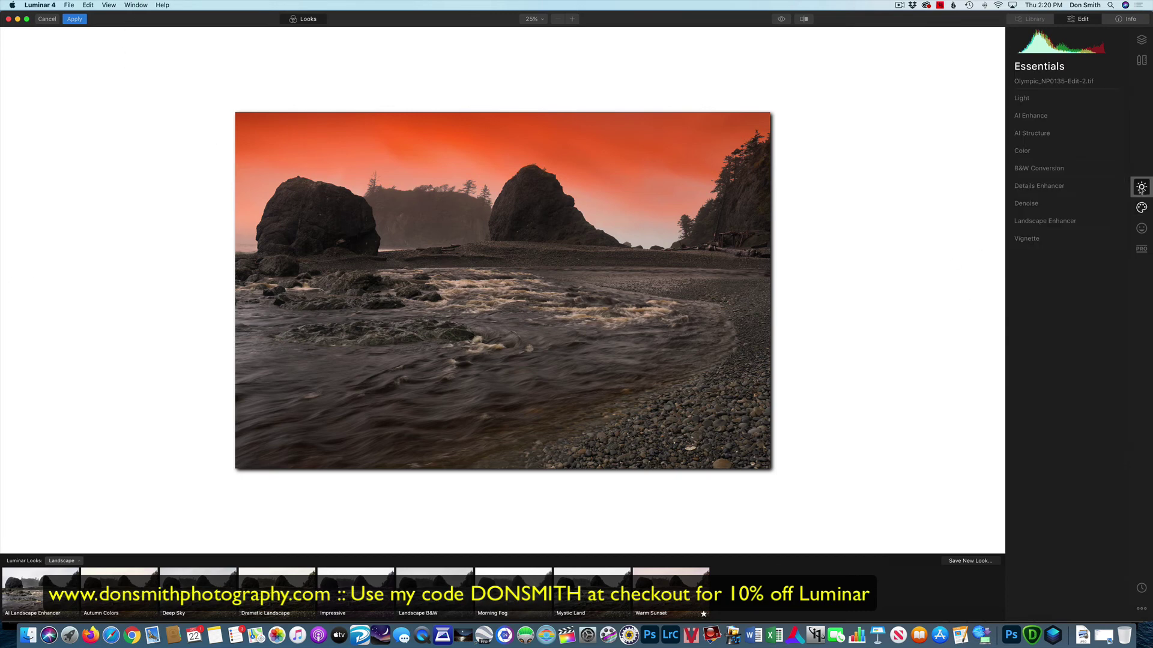
left_click(1071, 115)
left_click_drag(1015, 138, 1089, 150)
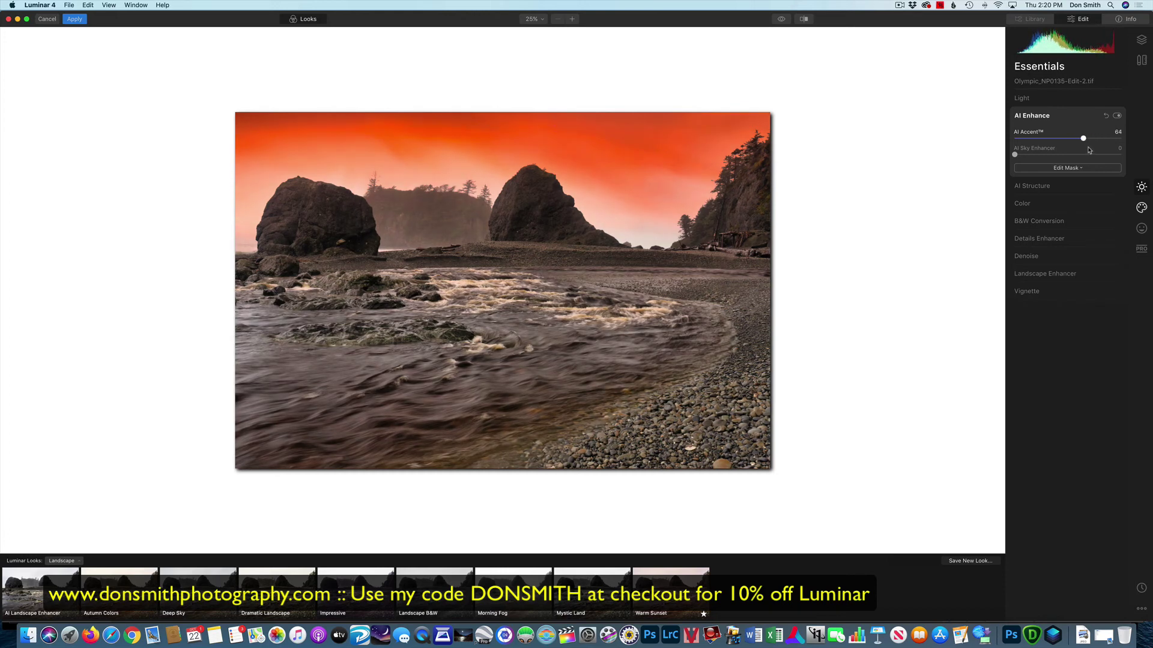
mouse_move(1014, 154)
left_mouse_down()
mouse_move(1071, 155)
mouse_move(1008, 159)
left_mouse_up()
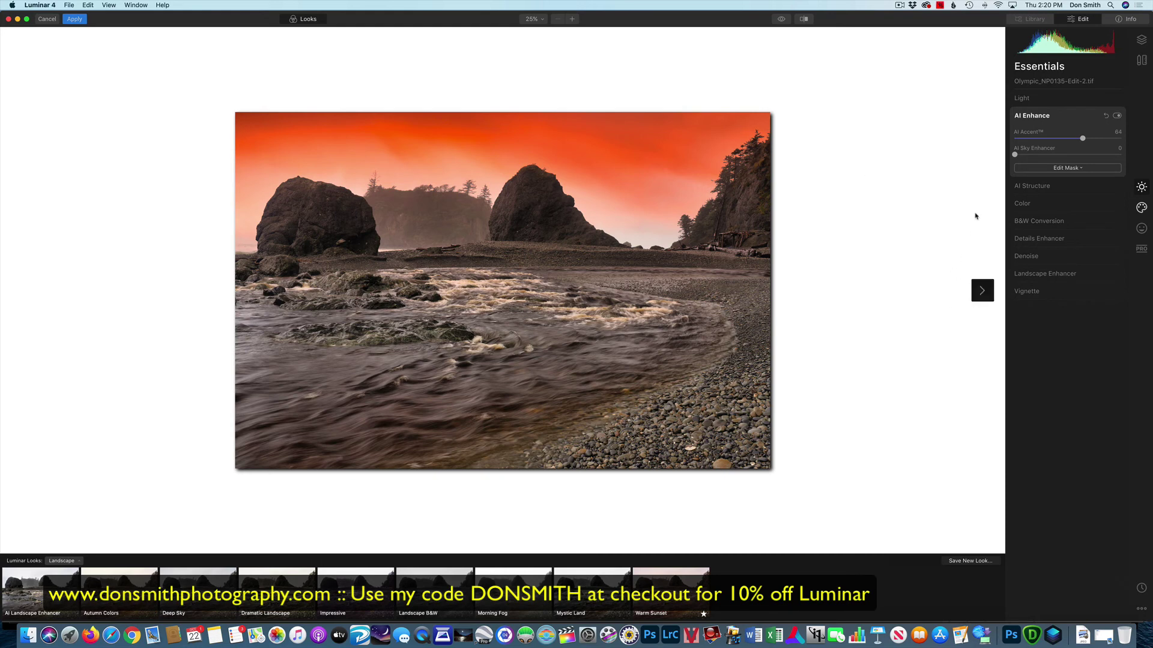
Step: Back in Creative's AI Sky Replacement, raise Relight Scene from 25 to 84
left_click(1142, 207)
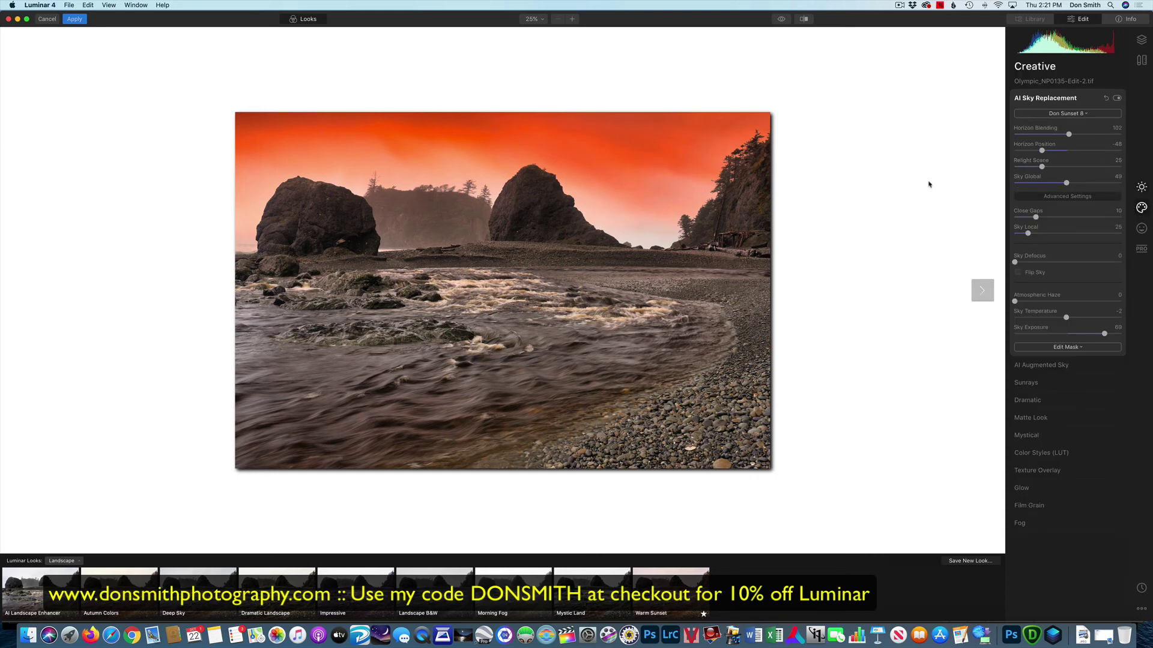
left_click_drag(1046, 168, 1086, 179)
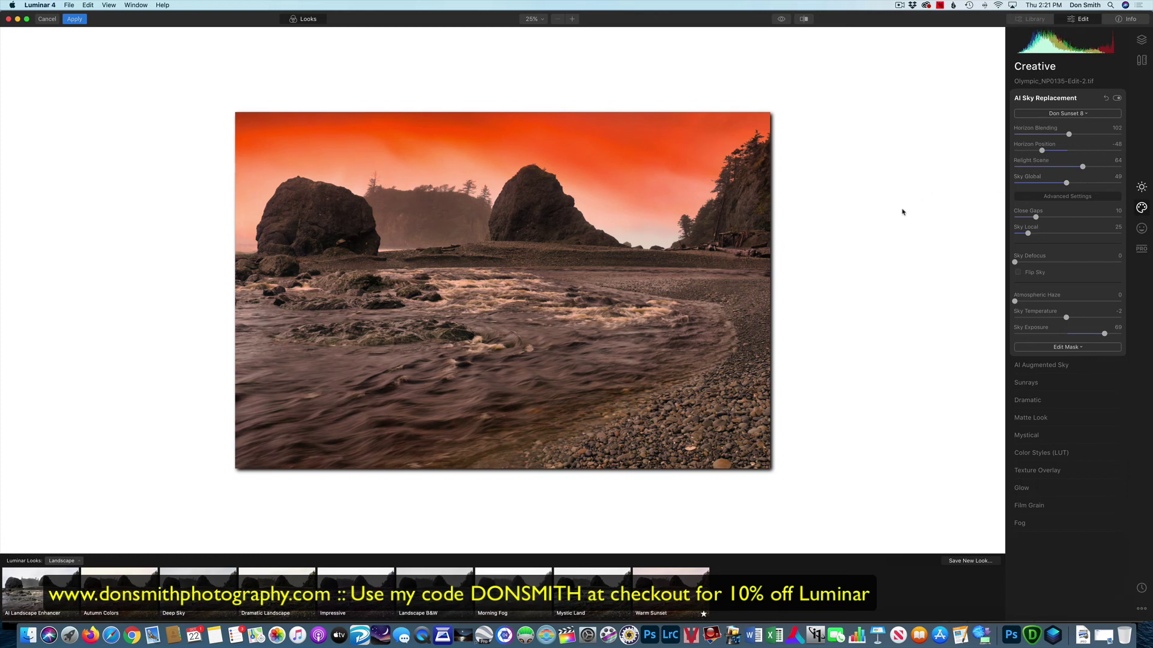